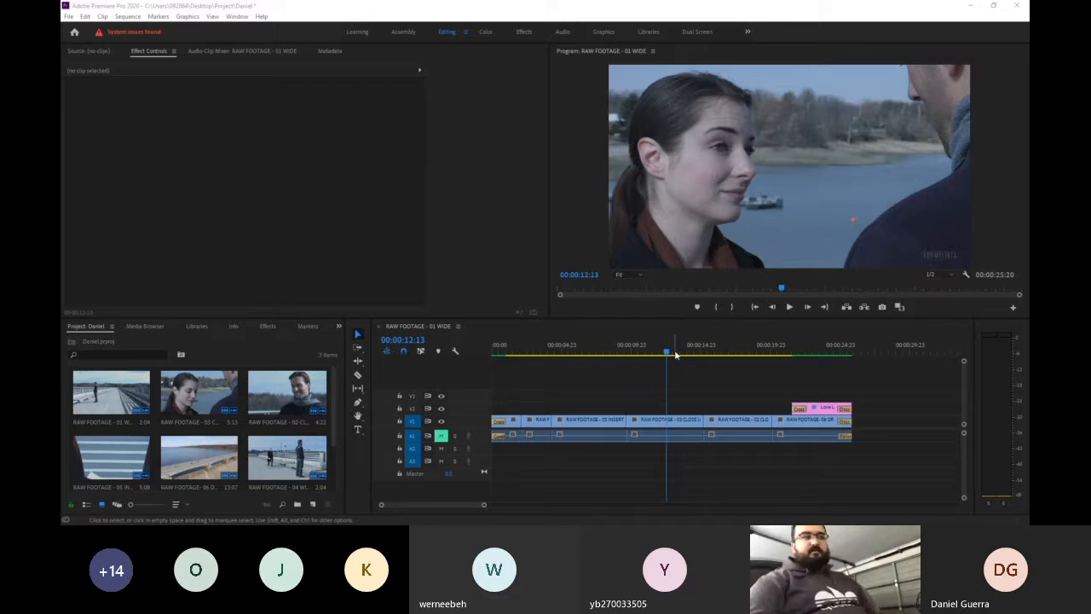
- Play the sequence's opening from the start to review its fade-in and first shots
drag(672, 351, 490, 355)
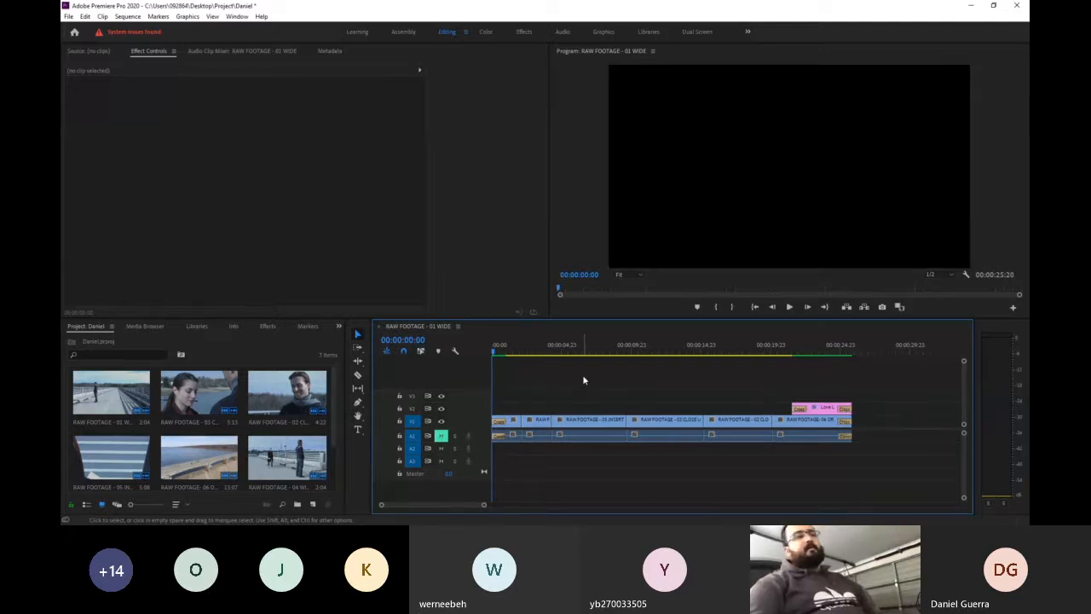
key(space)
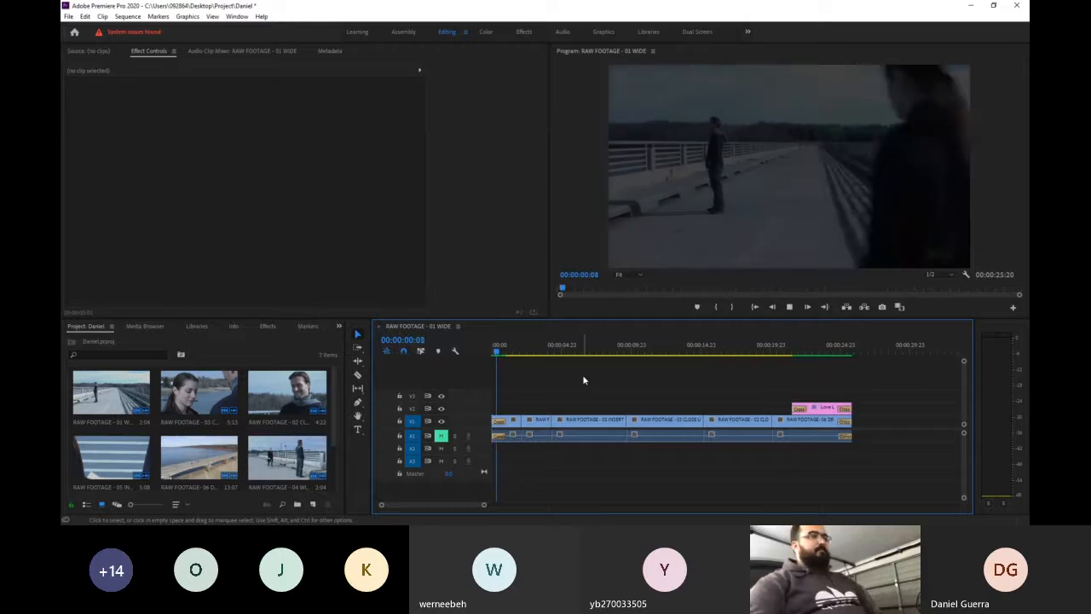
key(space)
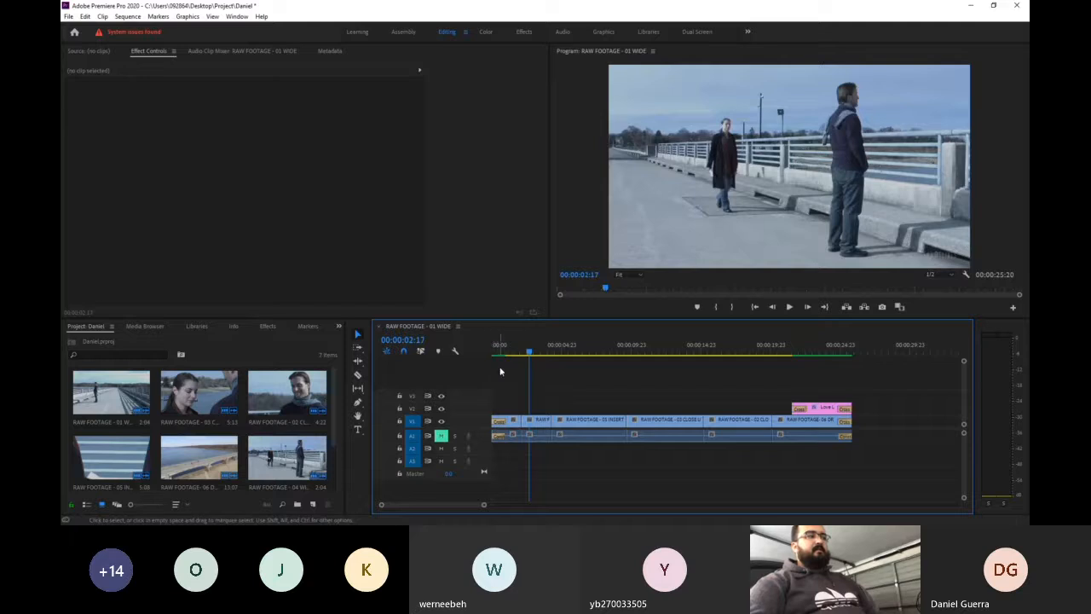
click(509, 349)
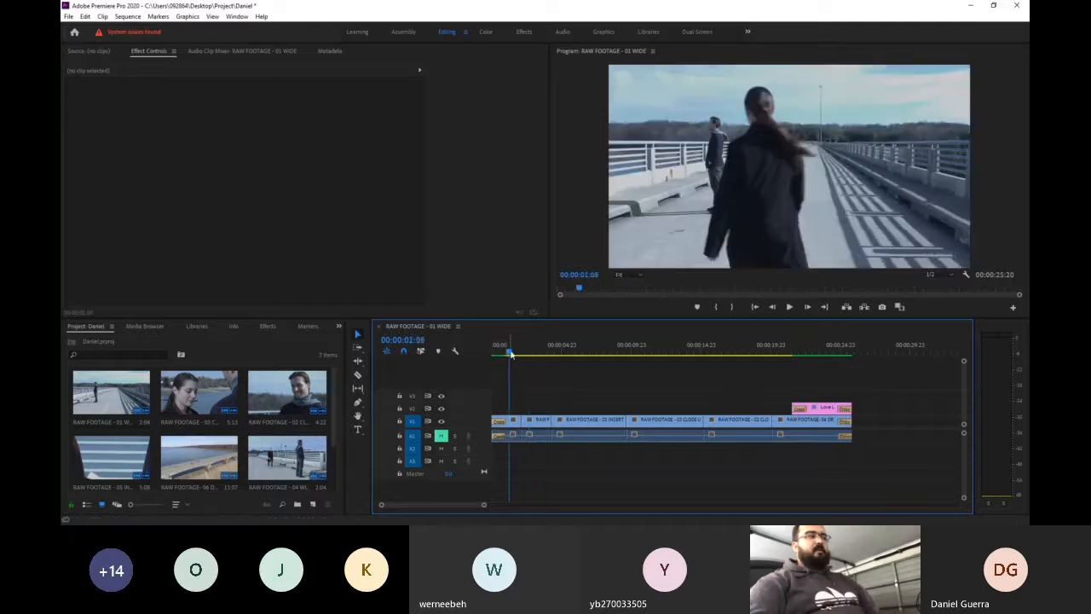
click(490, 352)
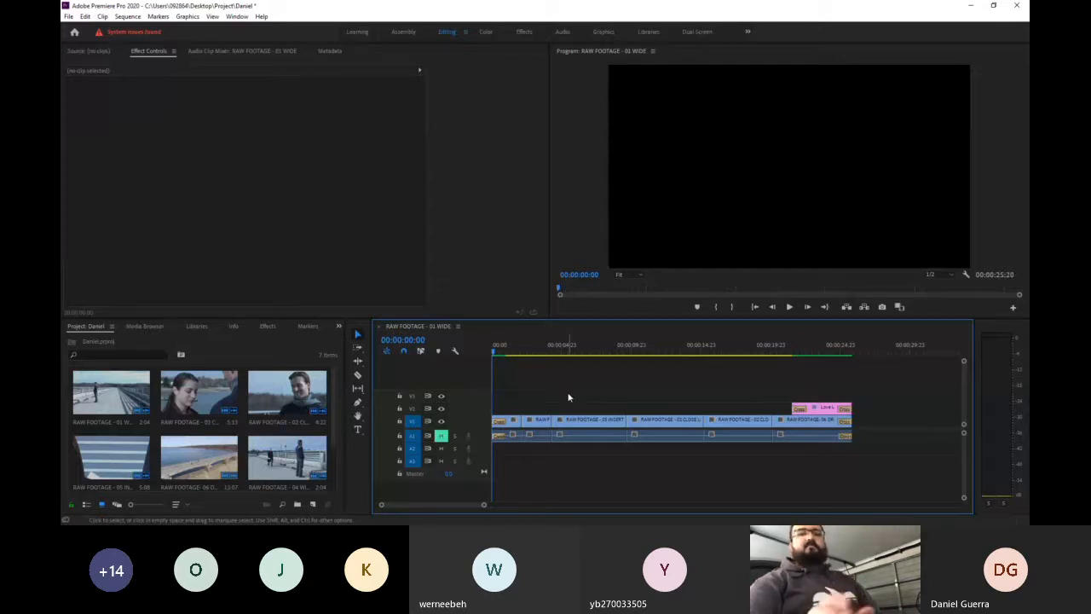
key(space)
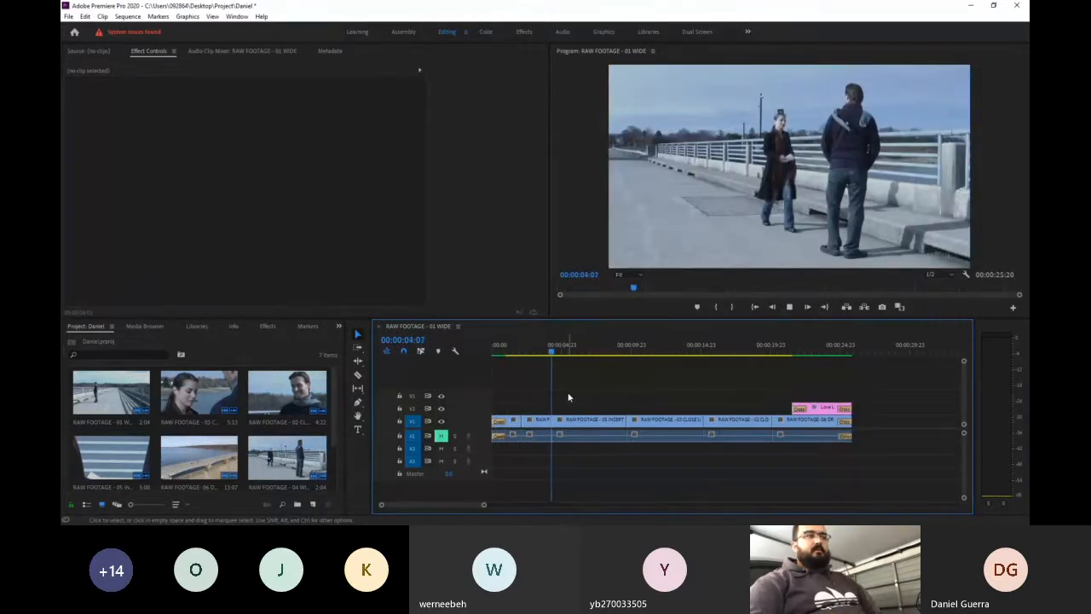
key(space)
- Play the end of the sequence to review the fade-out of the Love Letter title and the final drone shot
click(833, 349)
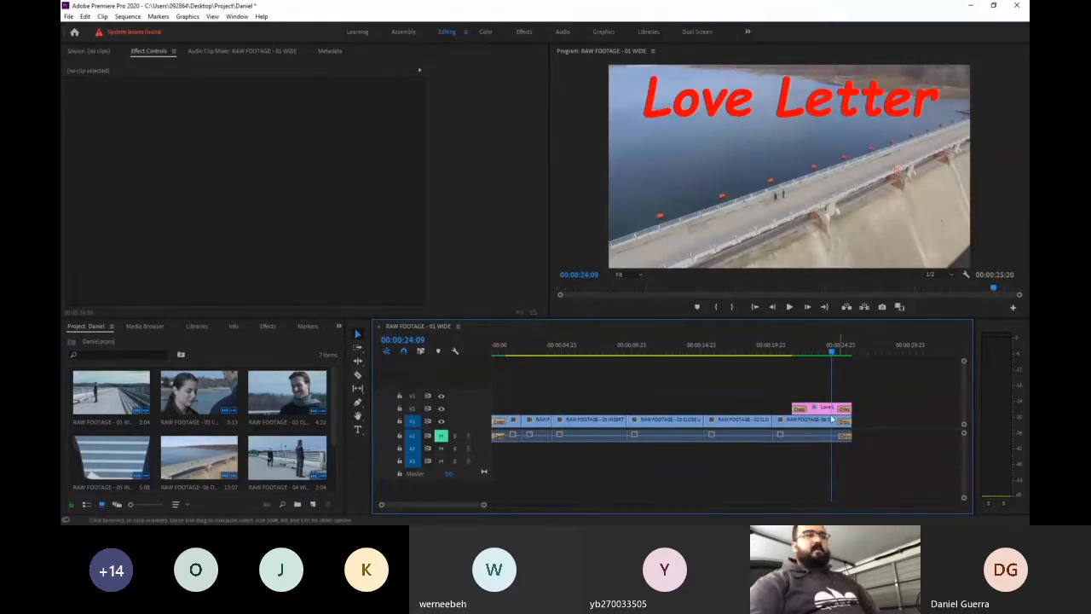
key(space)
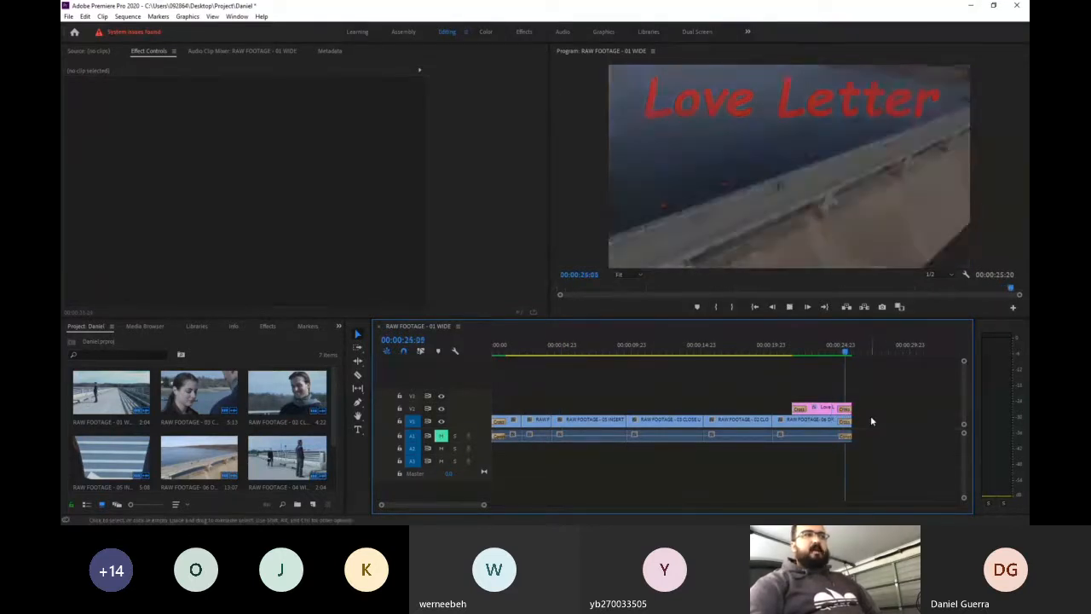
key(space)
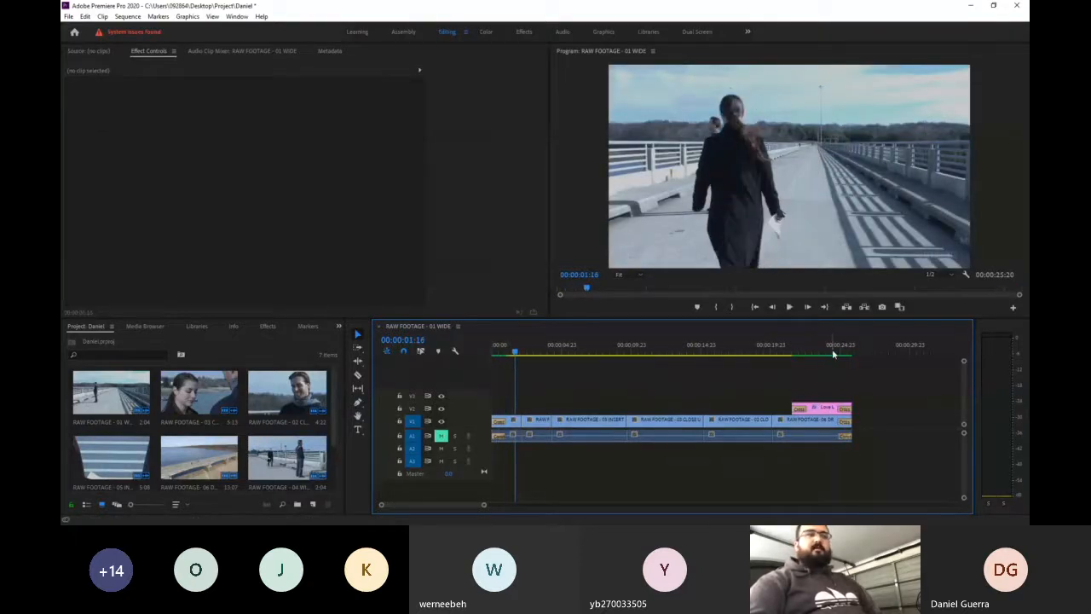
click(839, 347)
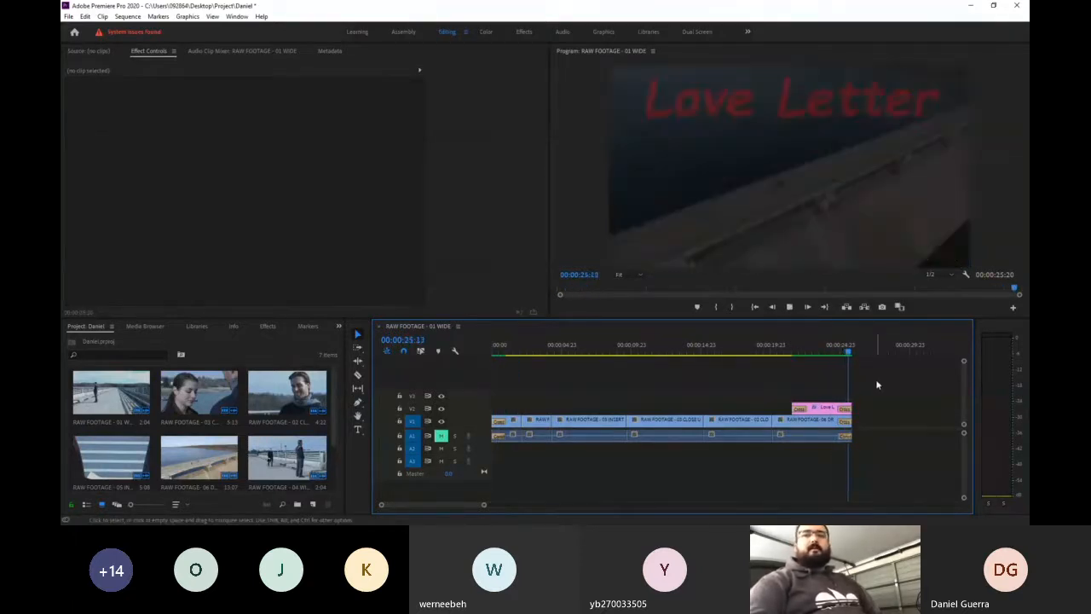
key(space)
key(space)
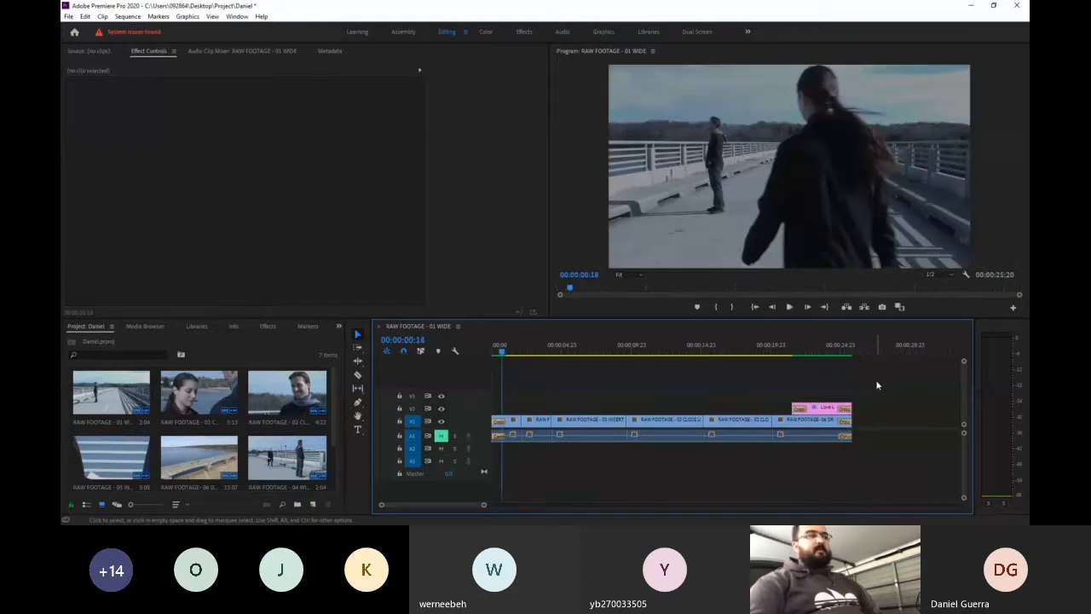
- Apply the default transition at the cut between the 05 inserts and 03 close-up clips and preview it
right_click(628, 427)
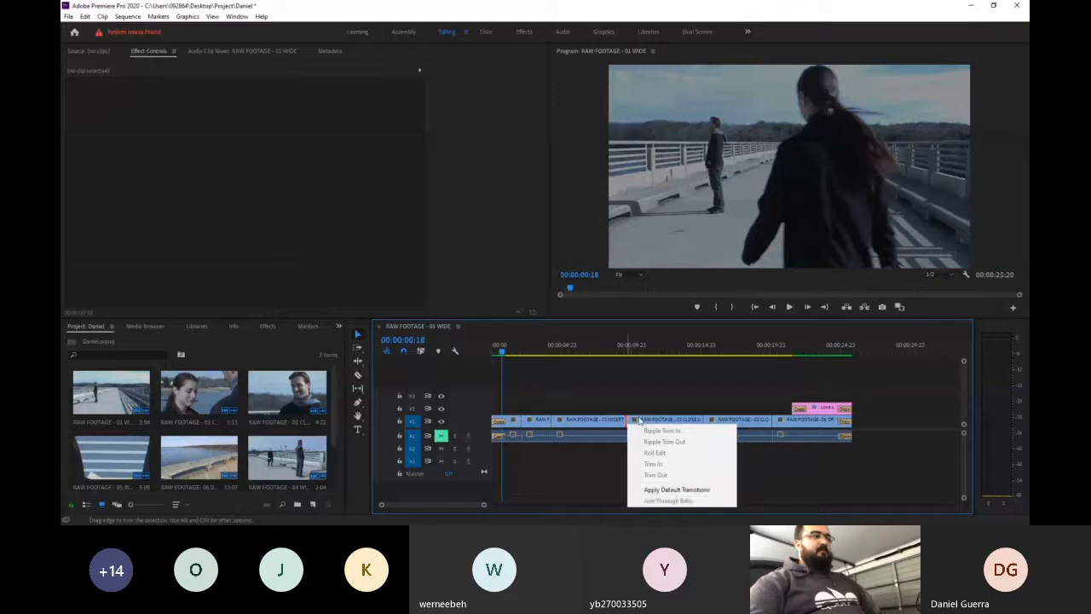
click(715, 490)
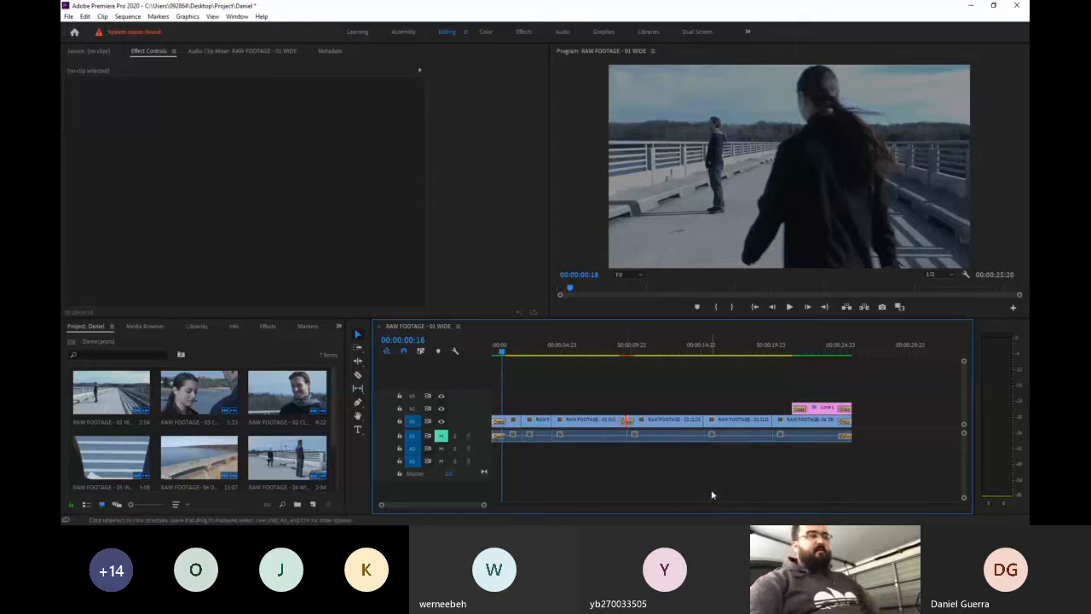
click(615, 349)
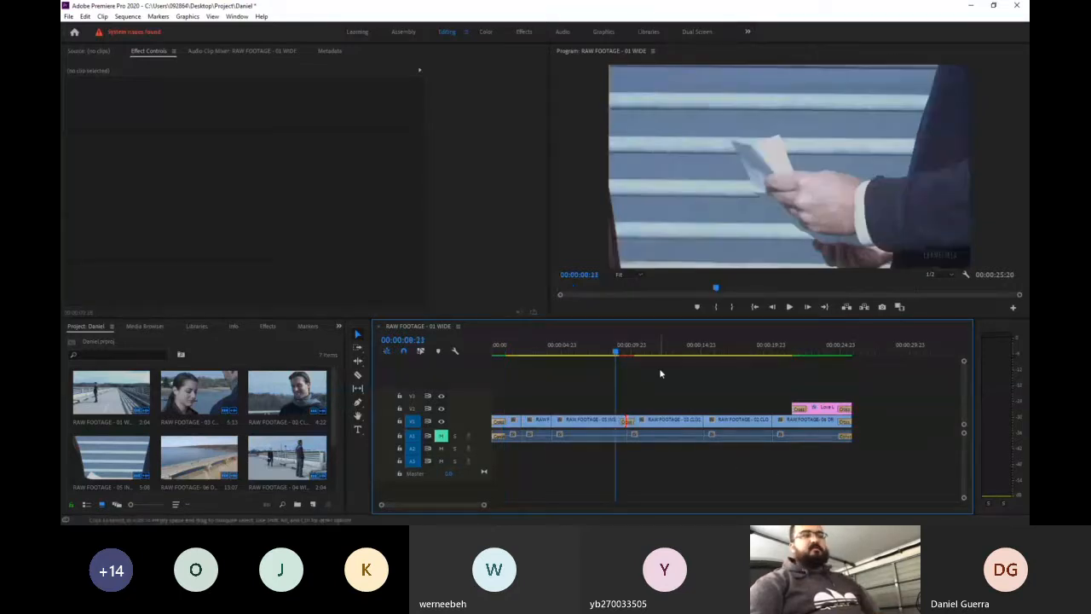
key(space)
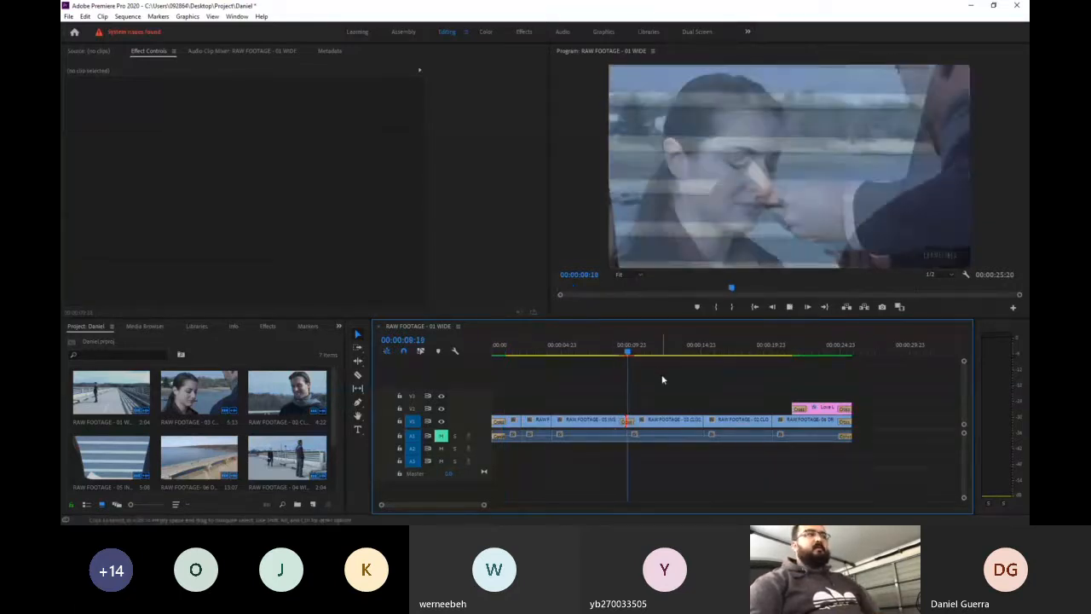
key(space)
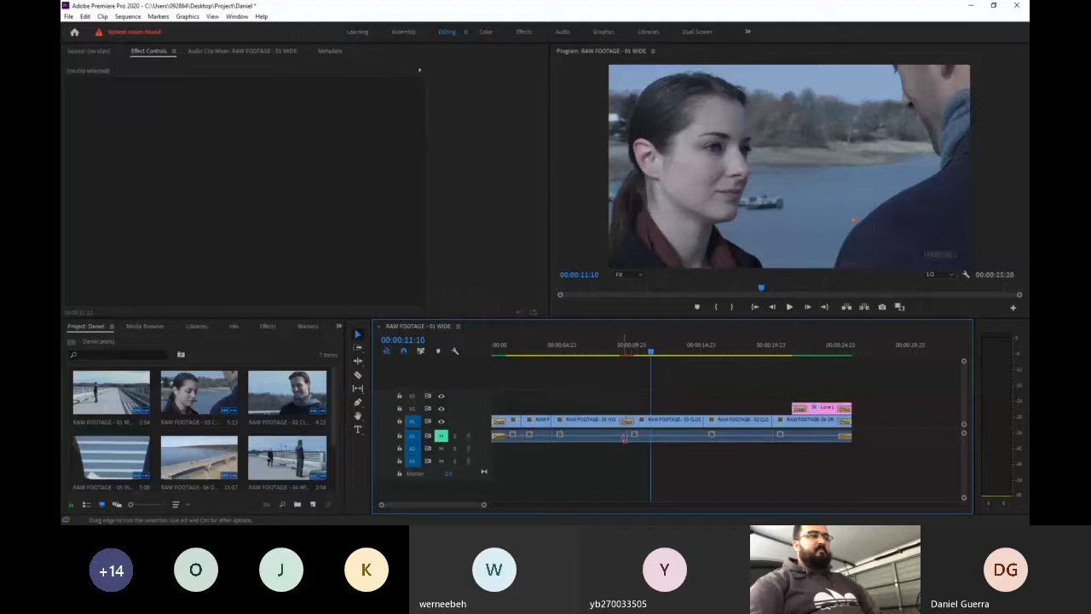
click(626, 352)
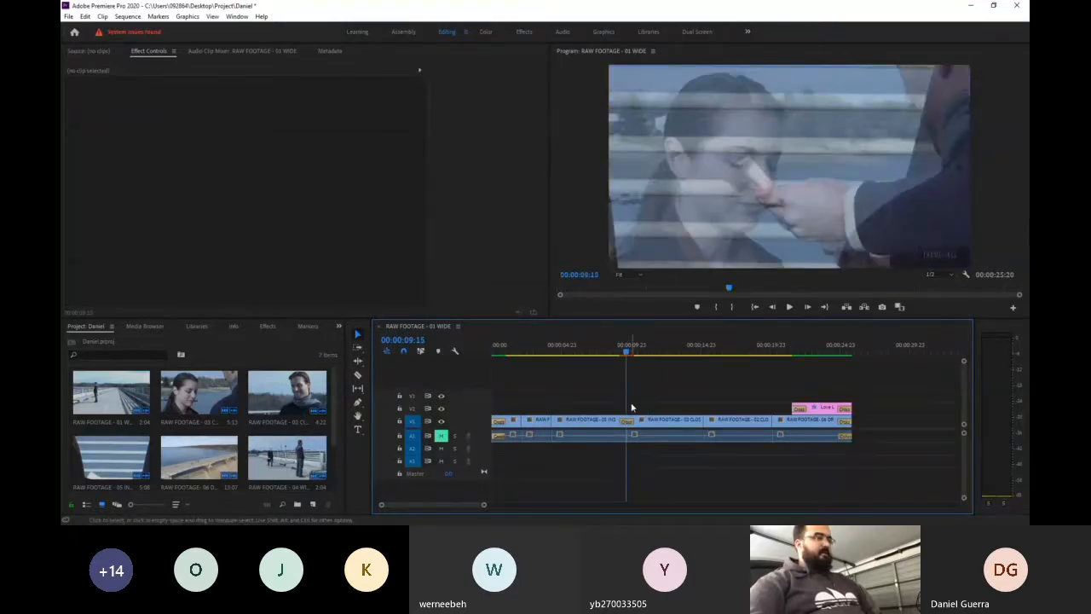
key(Return)
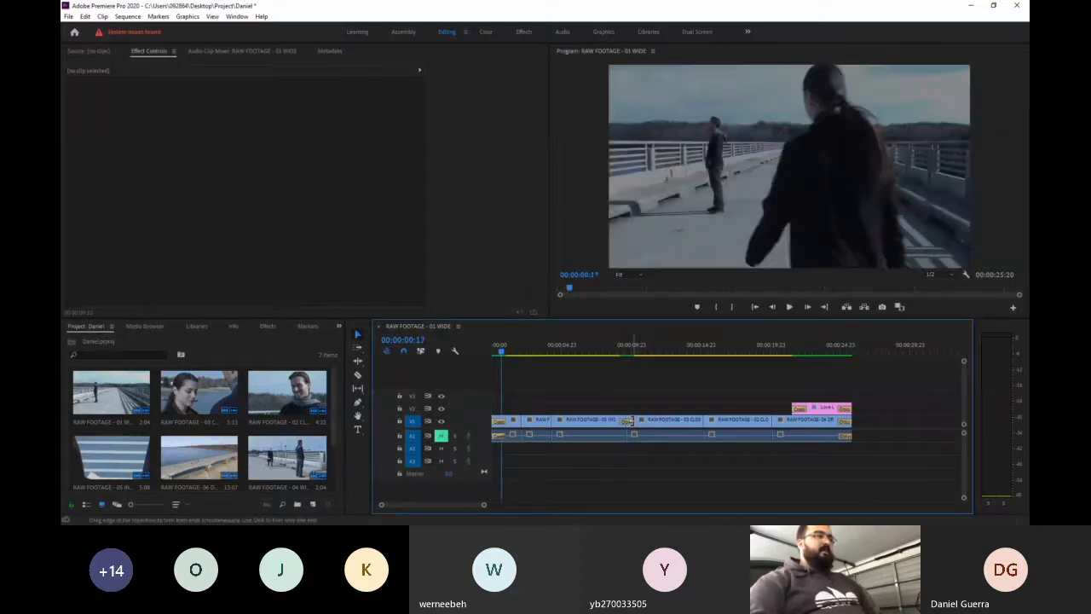
- Lengthen the cross dissolve between the inserts and close-up clips, preview it, and delete the transition
click(638, 421)
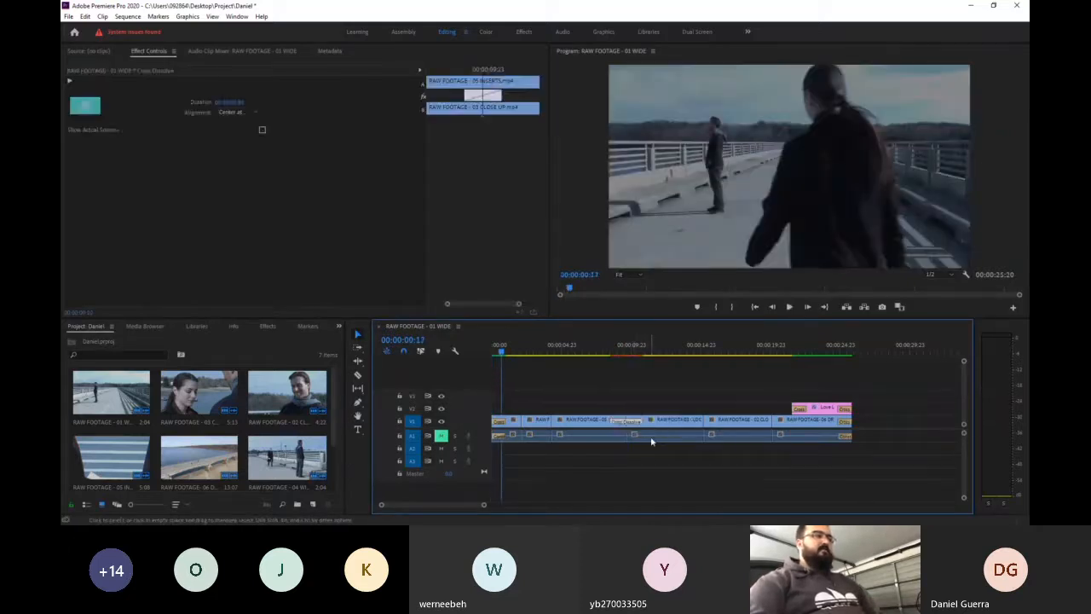
click(623, 350)
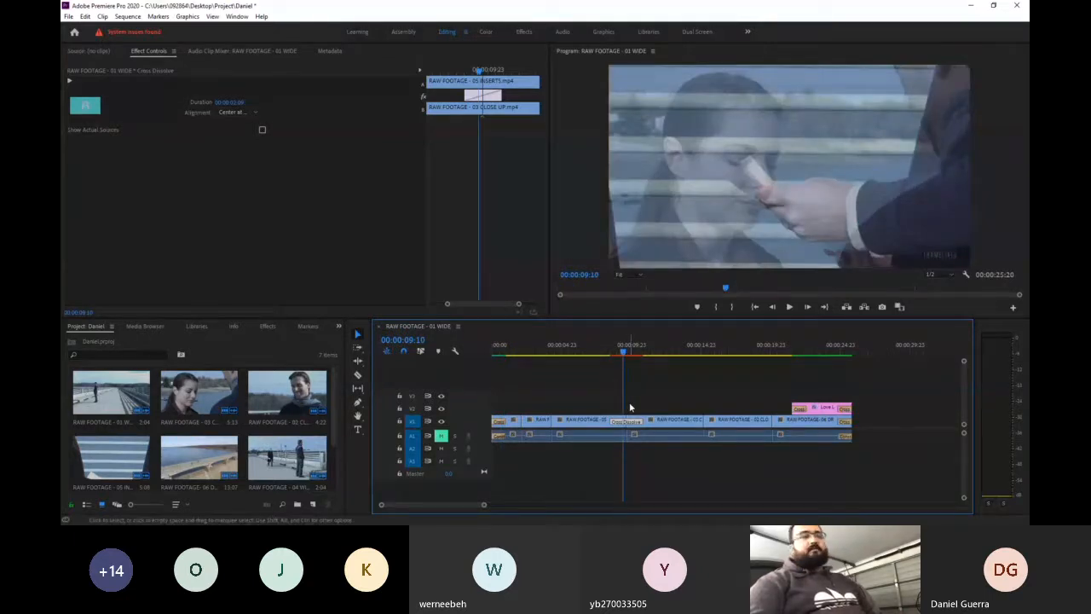
key(Delete)
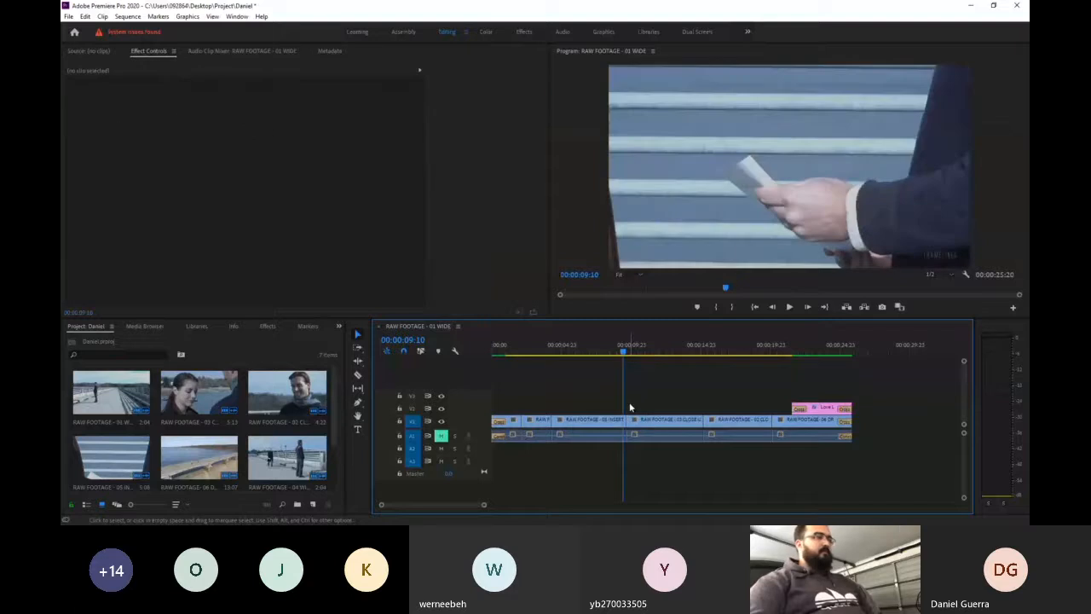
- Select the 03 close-up clip with the playhead at 00:00:12:22 and open its Lumetri Basic Correction settings in the Color workspace
drag(615, 353, 547, 358)
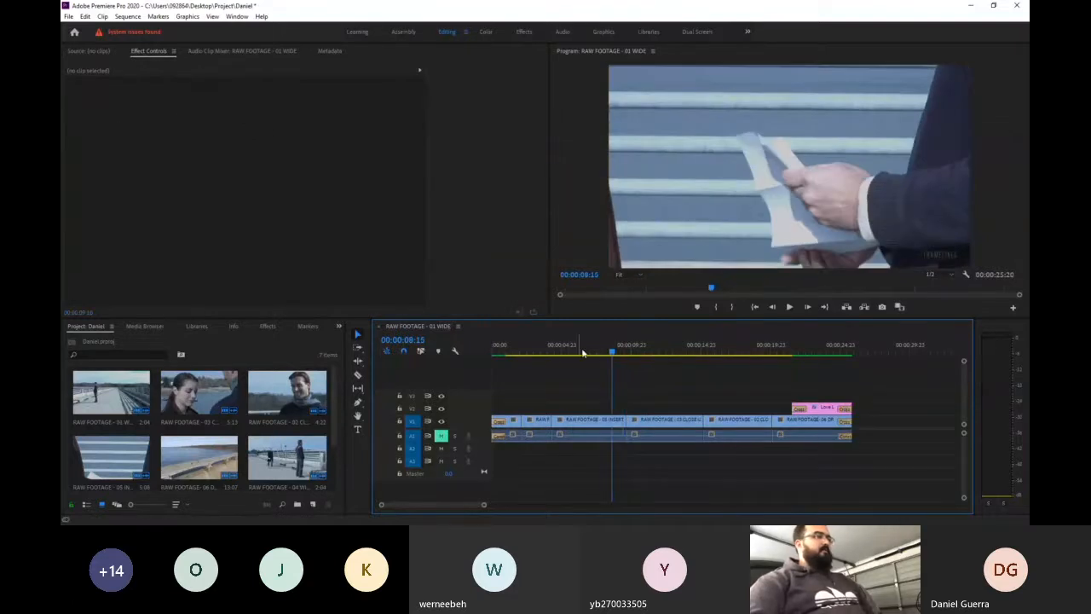
drag(627, 355, 673, 356)
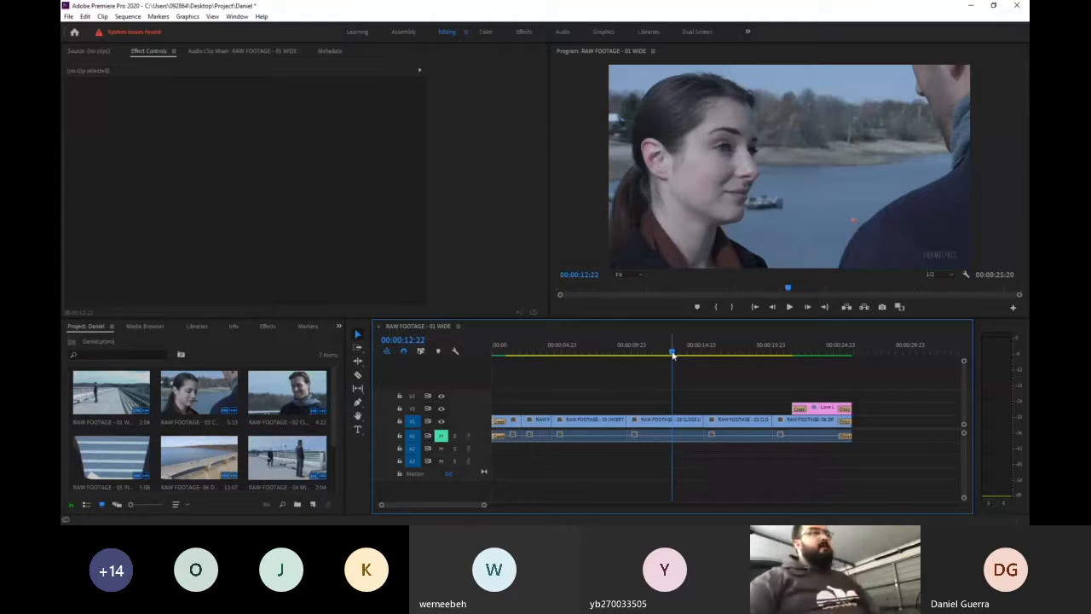
double_click(673, 420)
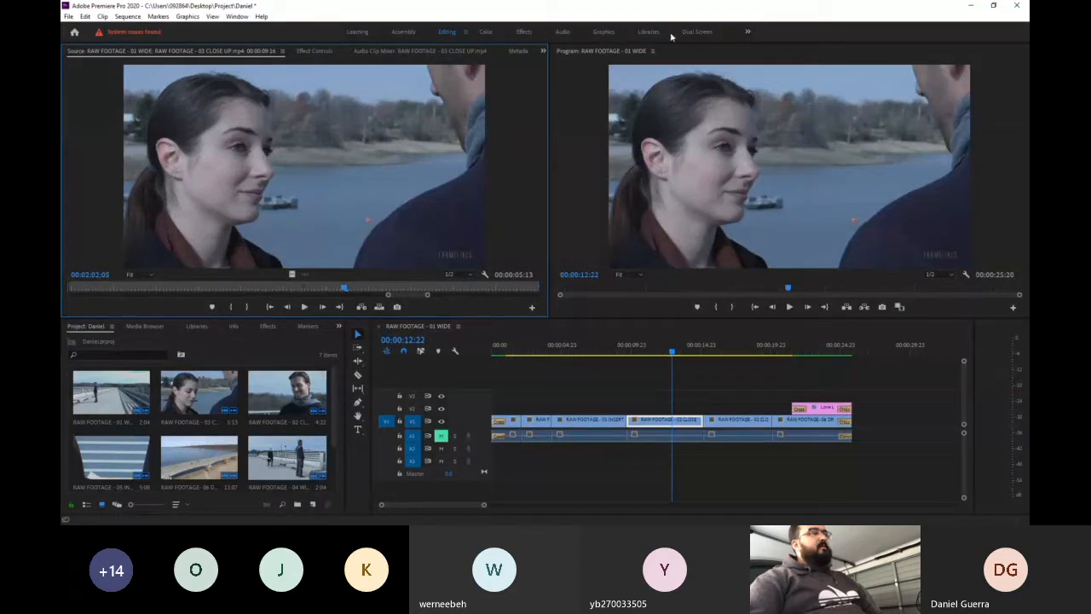
click(483, 34)
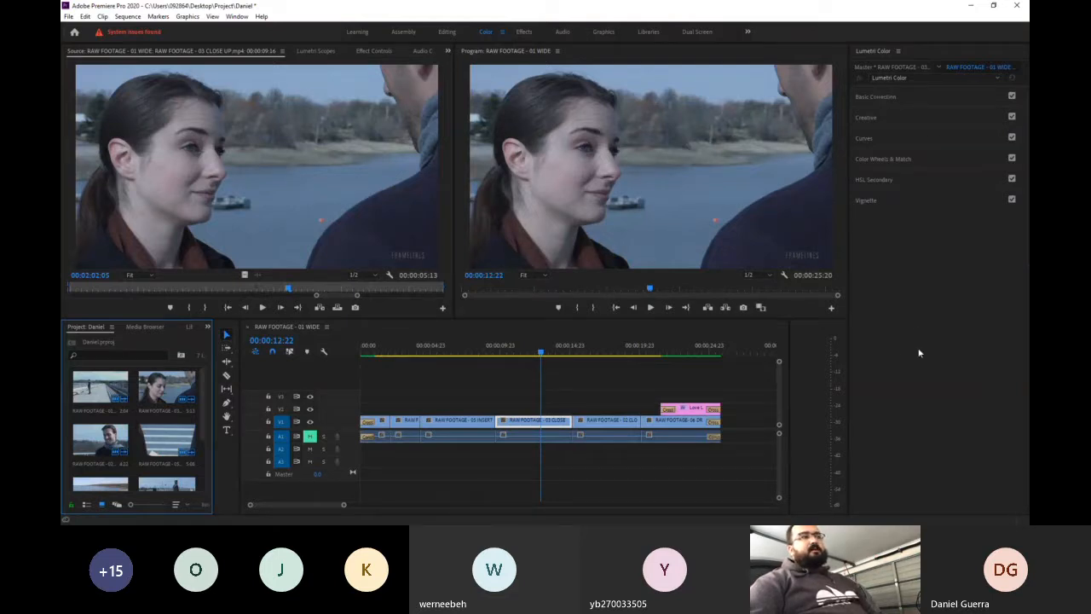
click(906, 97)
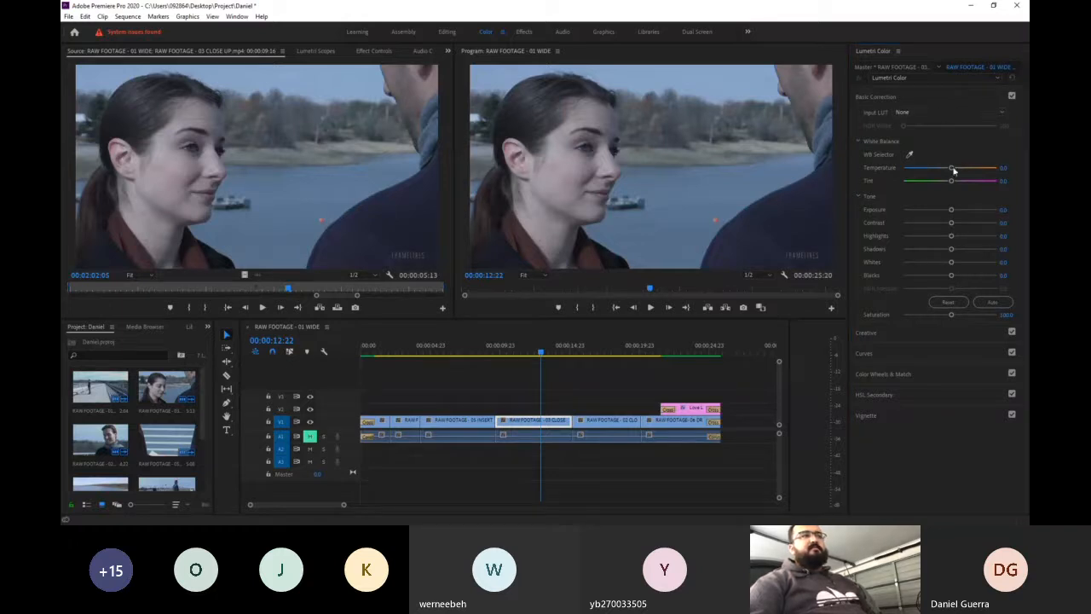
- Try the ALEXA_Default_LogC2Rec709 input LUT on the close-up clip and undo it
click(952, 98)
click(934, 95)
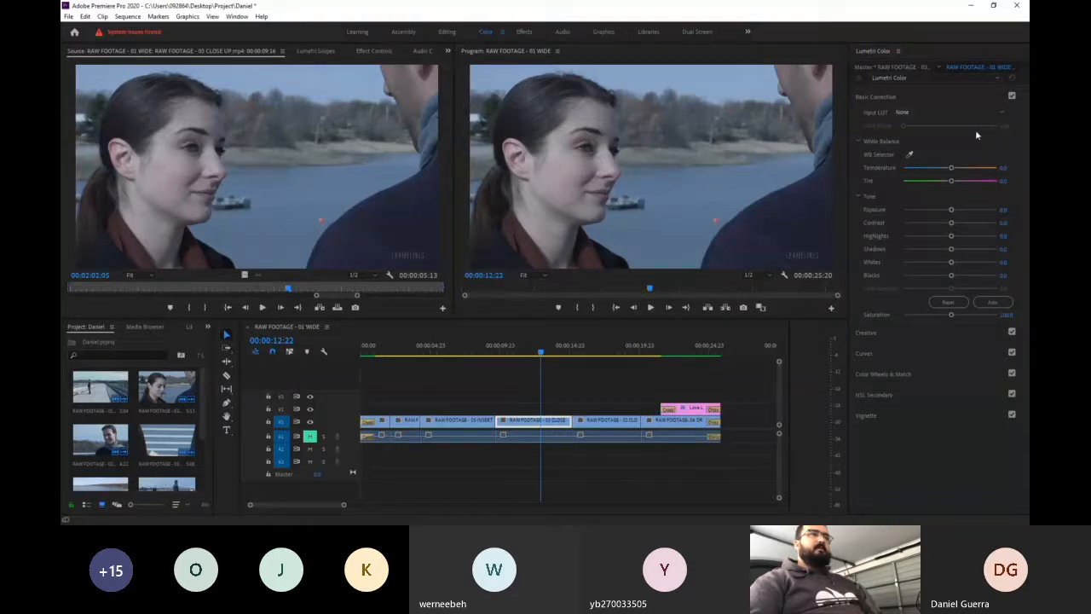
click(978, 161)
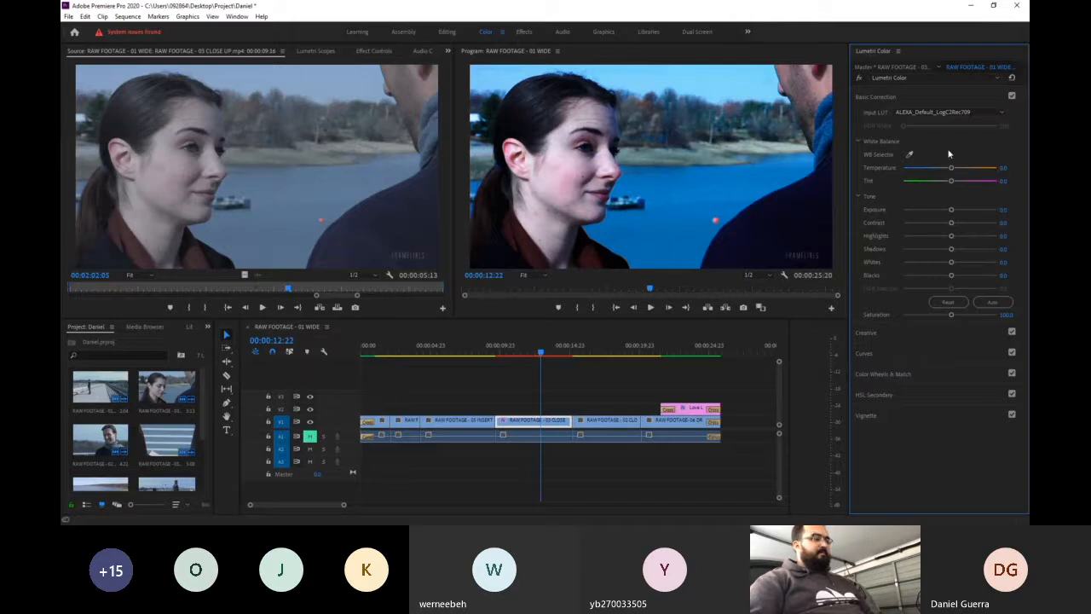
key(ctrl+z)
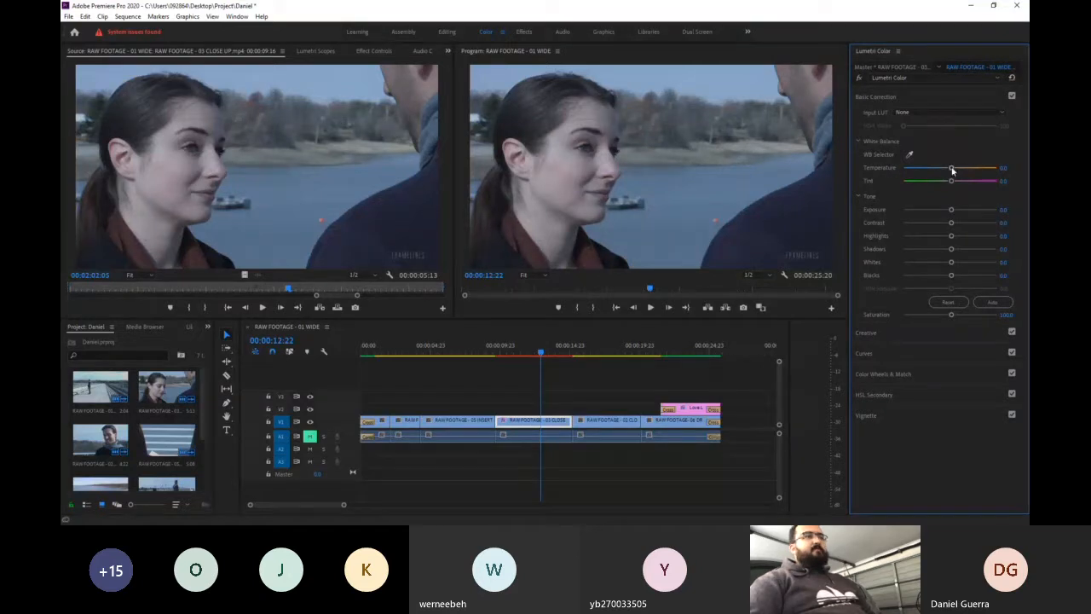
- Try white balance temperatures of 100 and -100 on the close-up clip, resetting the value after each trial
drag(953, 169, 1011, 168)
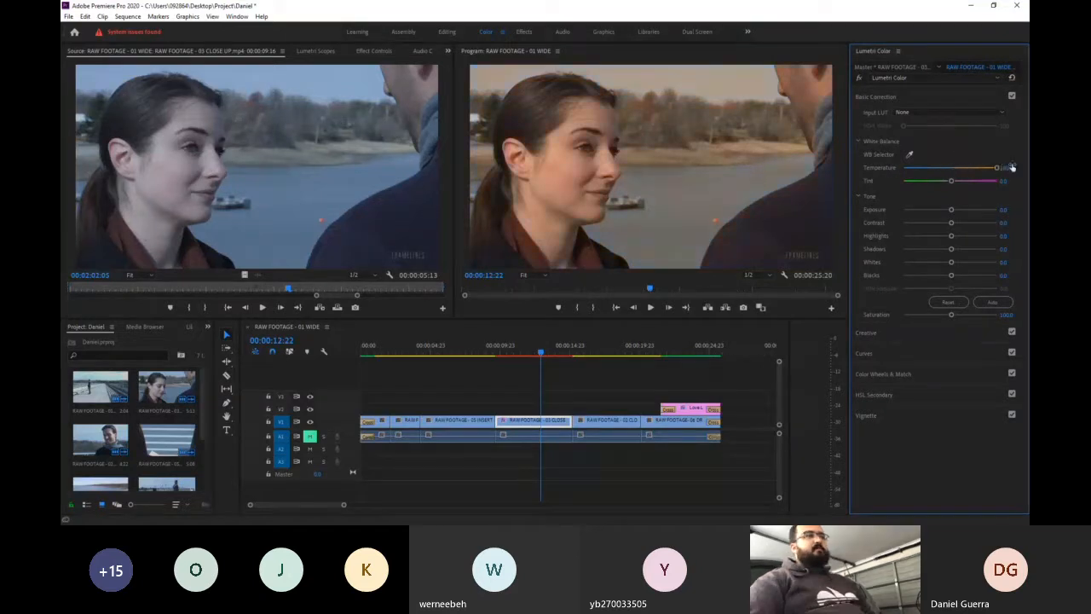
double_click(882, 168)
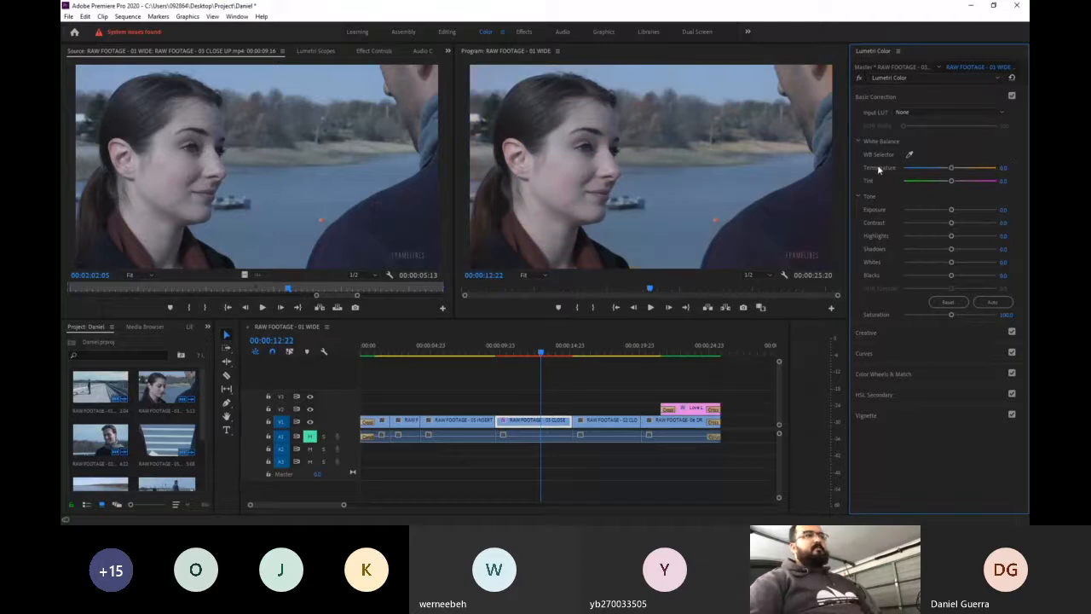
drag(951, 167, 890, 172)
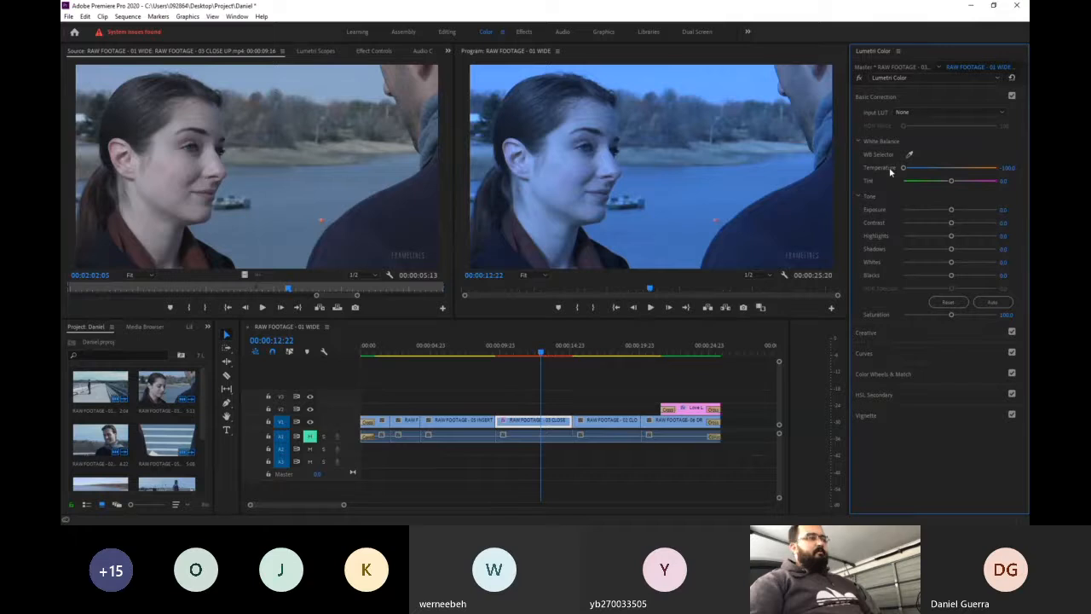
key(ctrl+z)
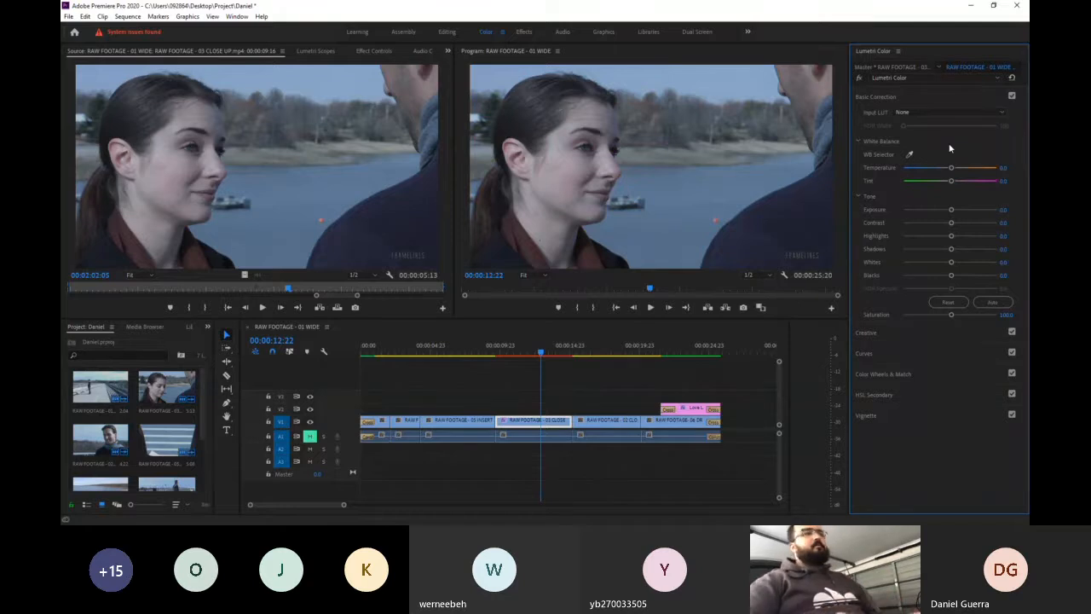
drag(951, 168, 881, 171)
double_click(905, 169)
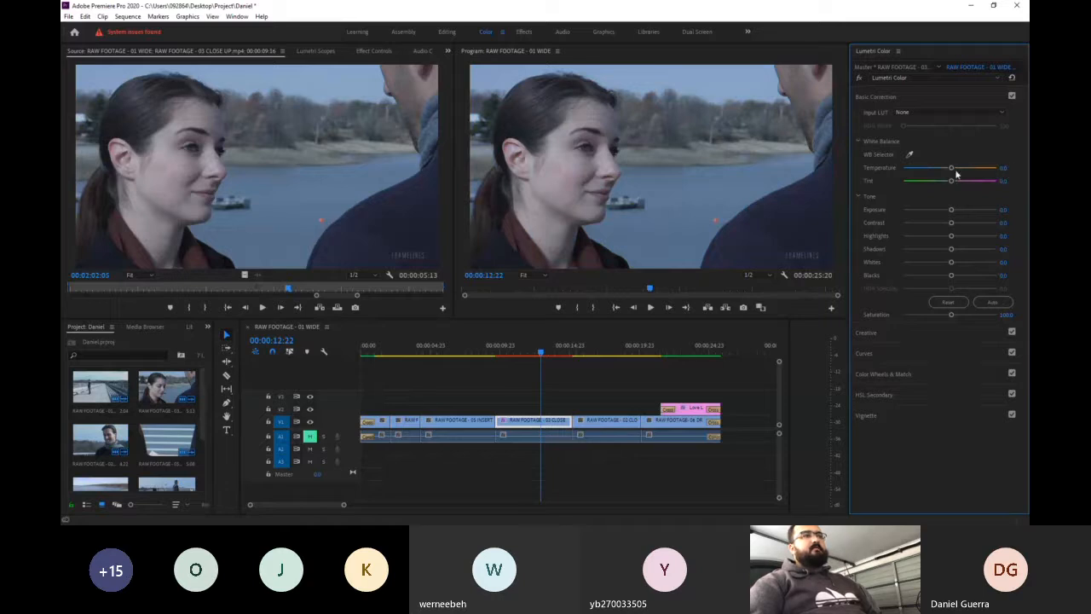
- Set the close-up clip's white balance temperature to 100
drag(965, 168, 997, 168)
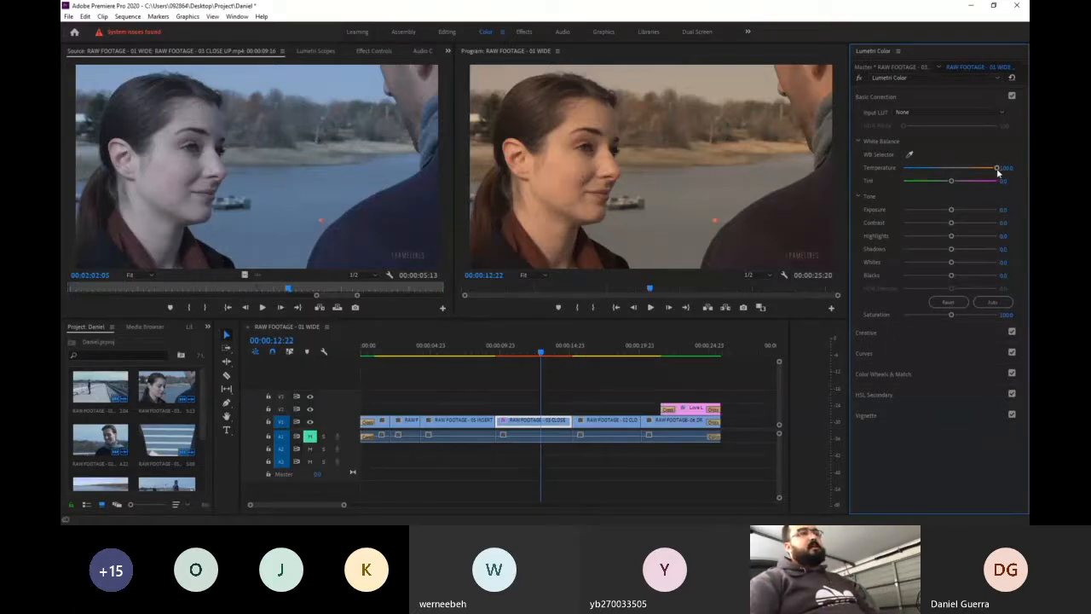
- Try white balance temperatures of -100 and 100 on the close-up clip, clearing each trial
drag(998, 171, 863, 168)
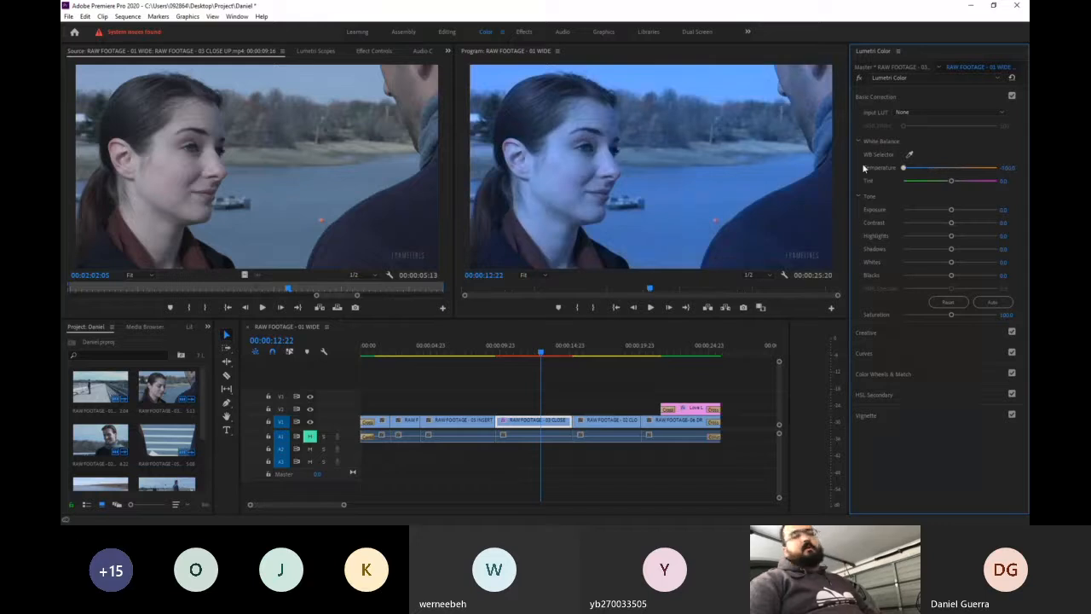
double_click(904, 169)
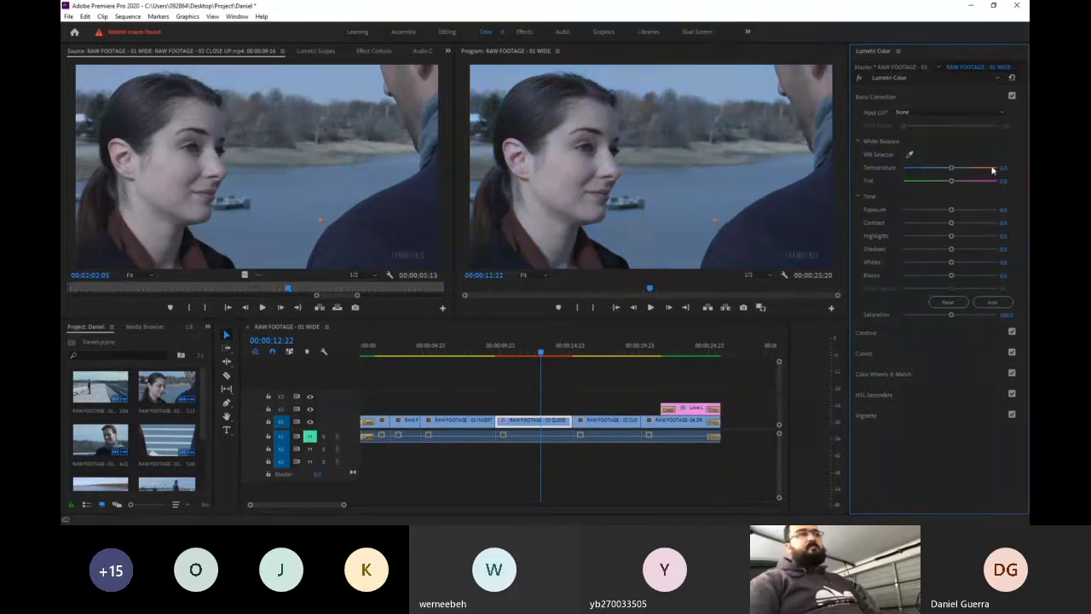
drag(954, 171, 997, 169)
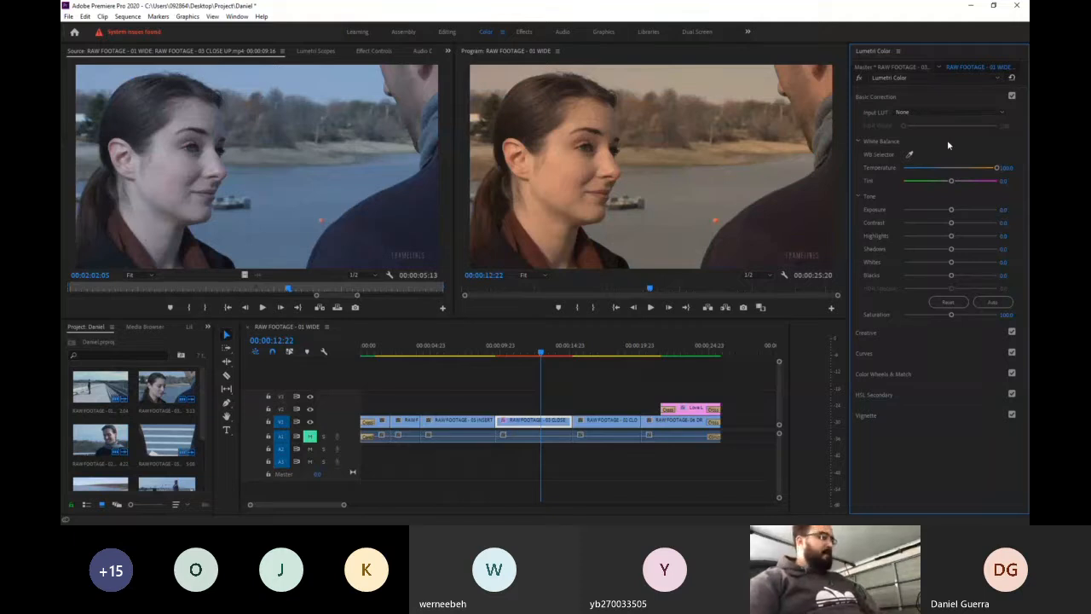
key(ctrl+z)
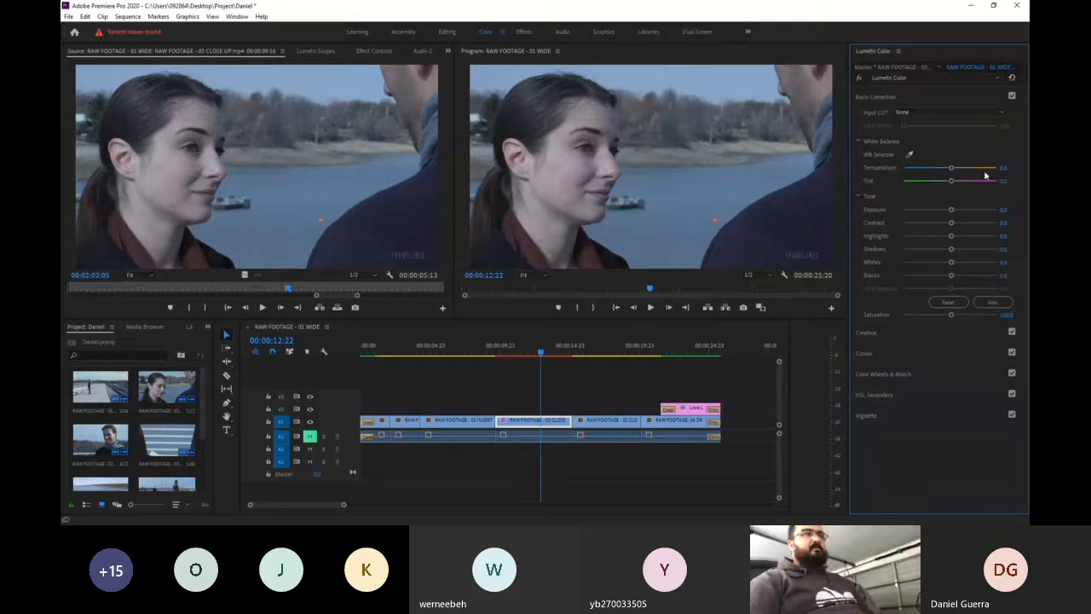
- Try a temperature of -300 and a tint of -100 on the close-up clip, undoing each trial
drag(1003, 170, 909, 170)
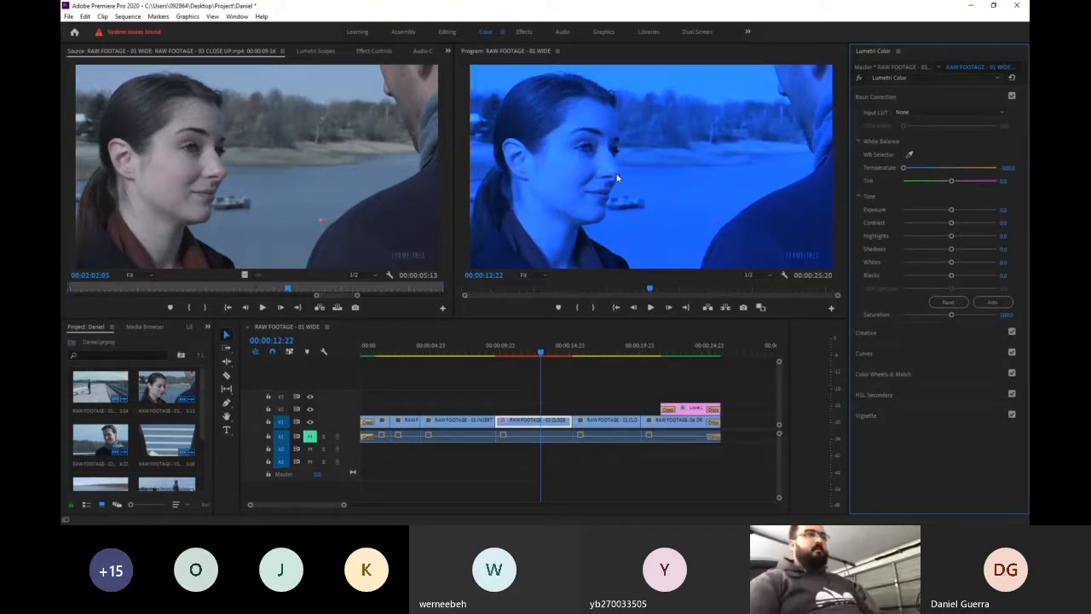
key(ctrl+z)
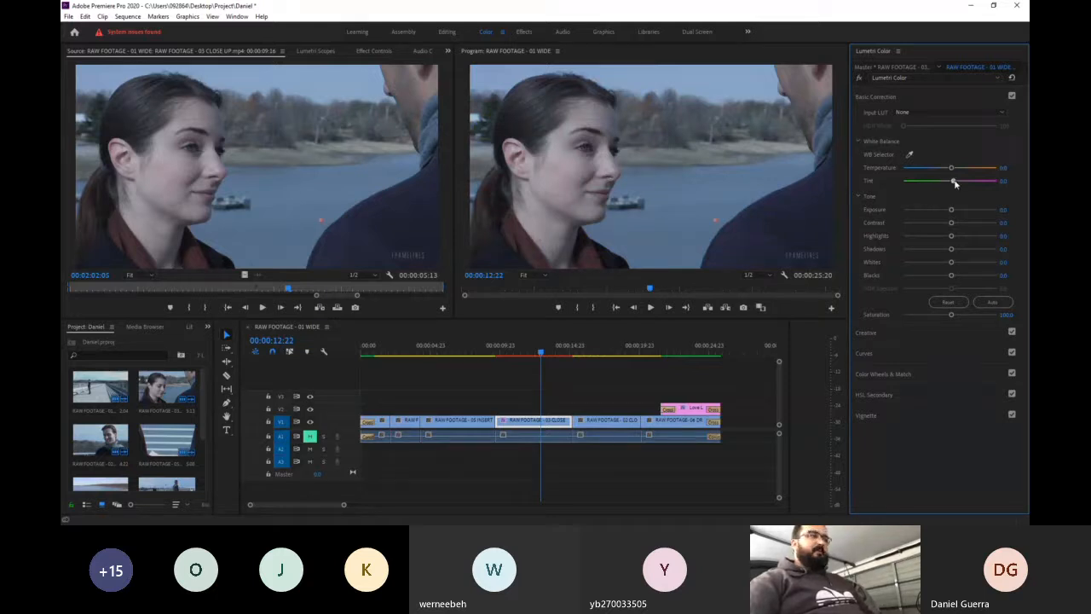
drag(951, 183, 897, 188)
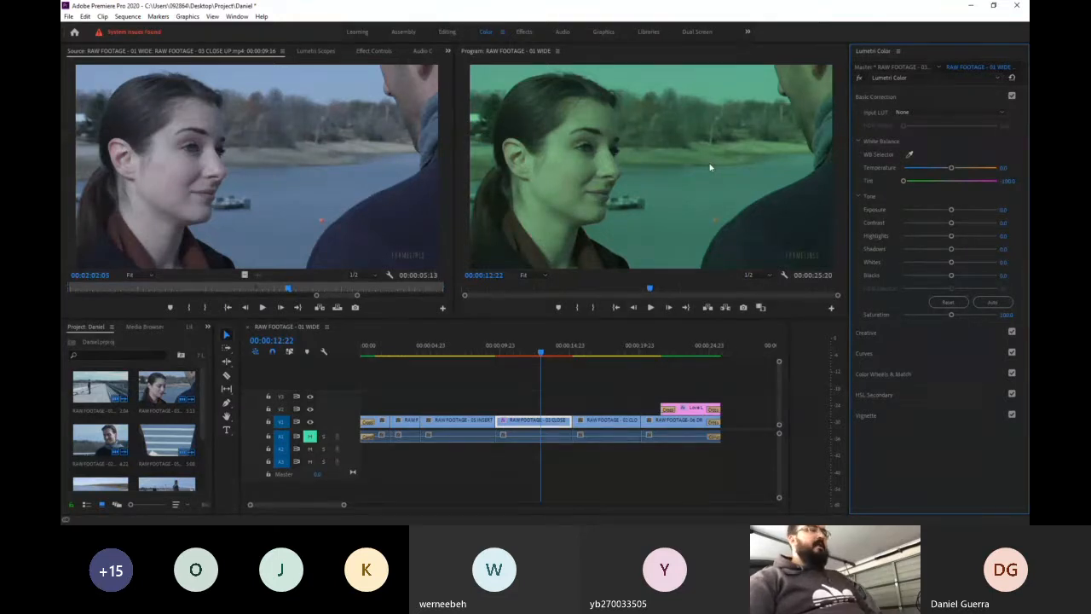
key(ctrl+z)
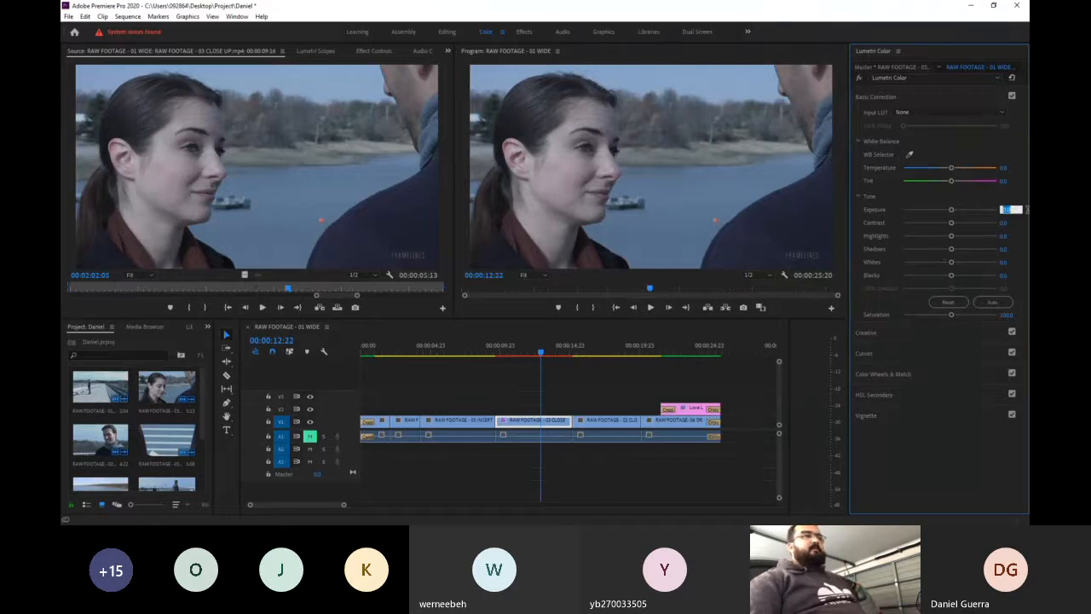
- Try the extreme high and low exposure settings on the close-up clip, returning exposure to 0 after each trial
drag(1012, 208, 1036, 209)
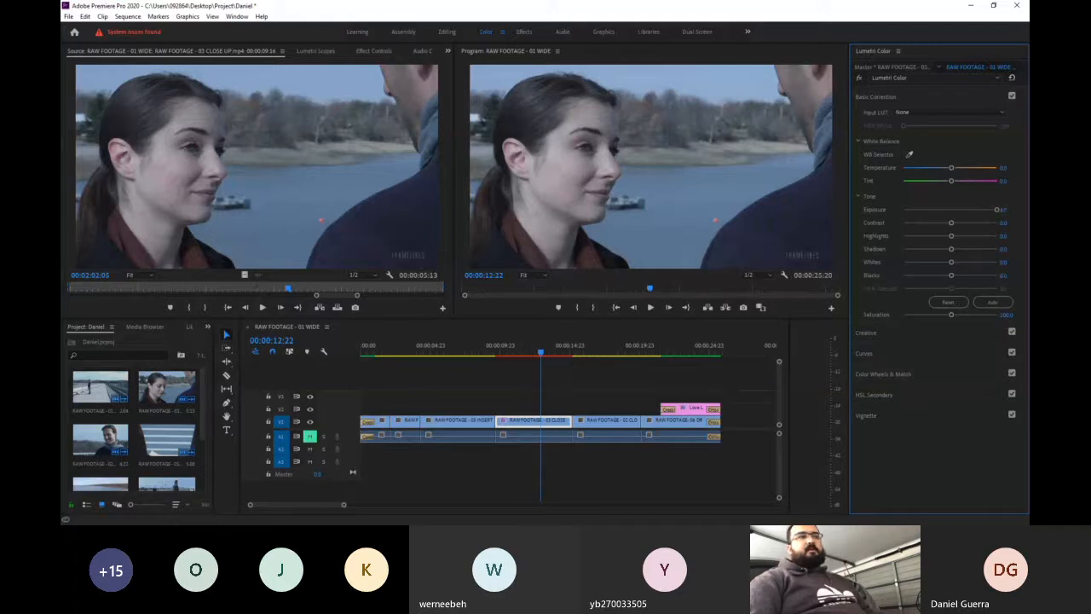
click(1005, 211)
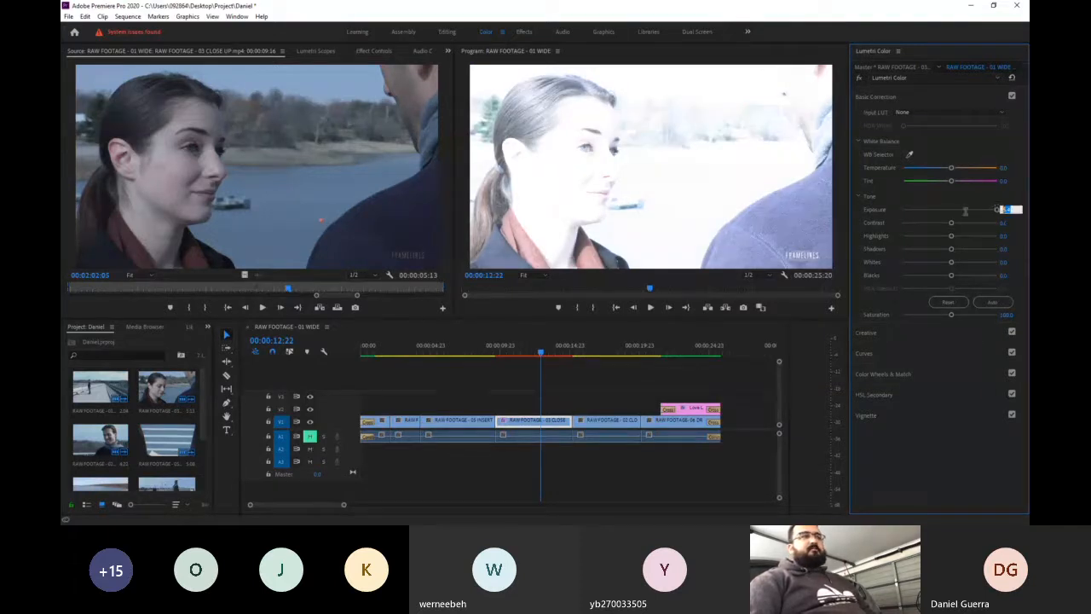
text(0)
key(Return)
click(1005, 211)
click(1003, 202)
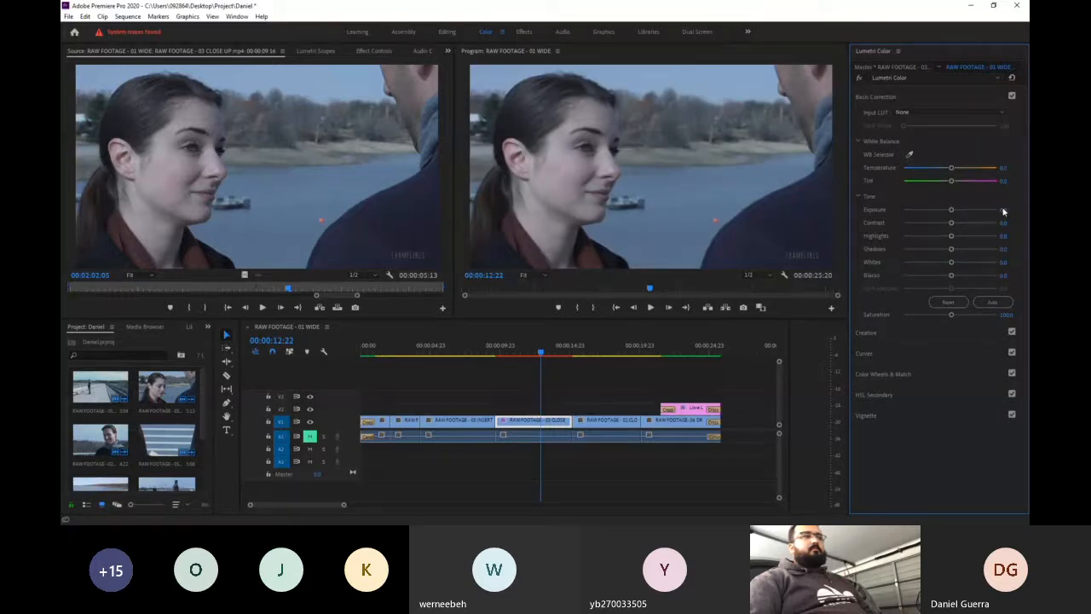
drag(951, 209, 919, 218)
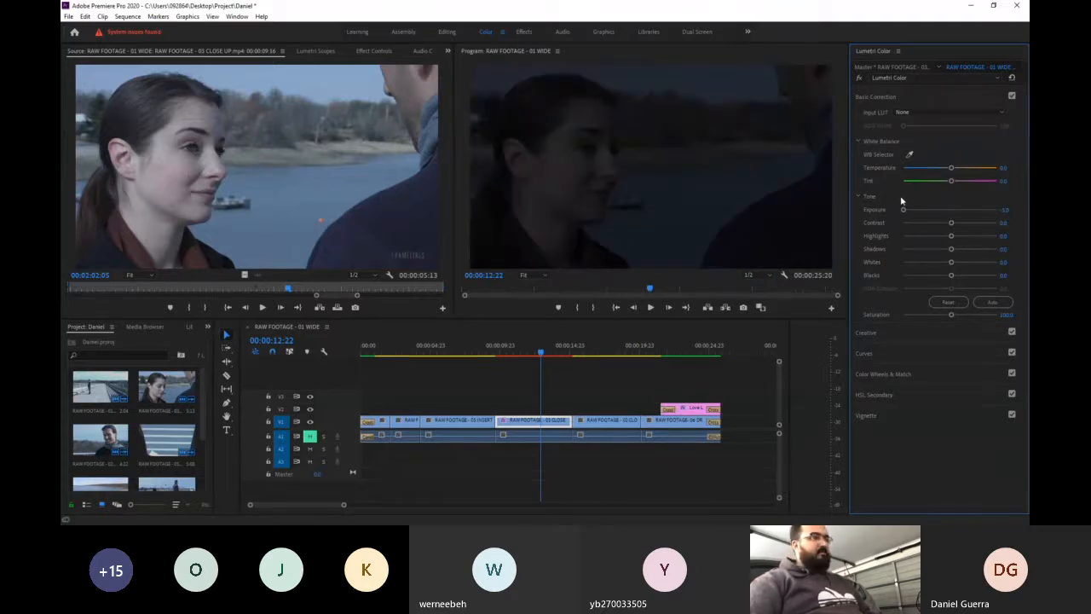
key(ctrl+z)
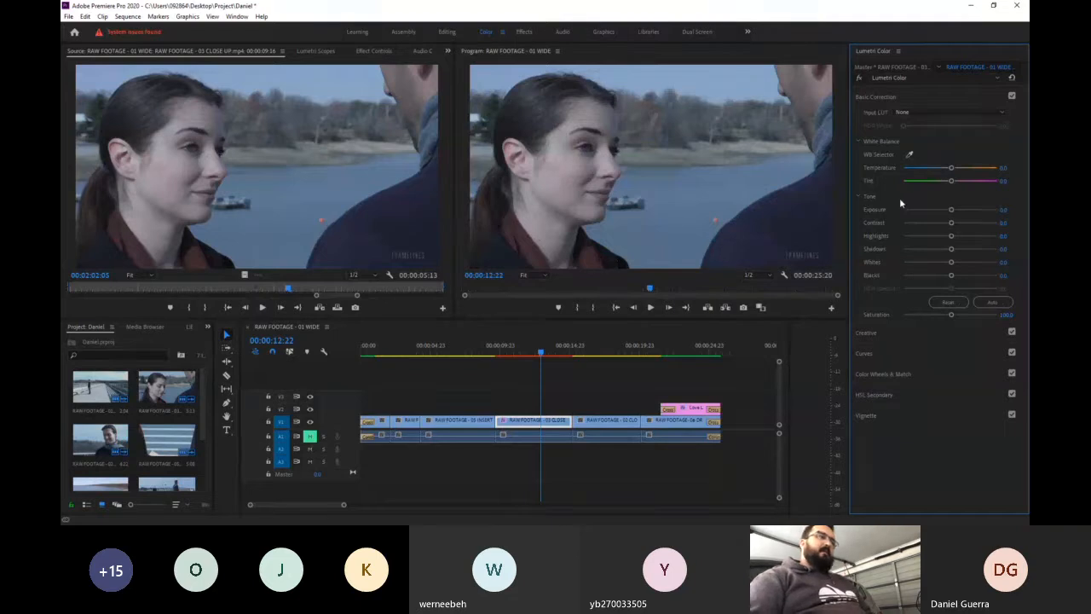
- Try the automatic tone correction on the close-up clip, undo it, and reselect the clip in the timeline
mouse_move(951, 223)
mouse_down()
mouse_move(986, 224)
mouse_move(883, 225)
mouse_move(983, 230)
mouse_move(953, 238)
mouse_up()
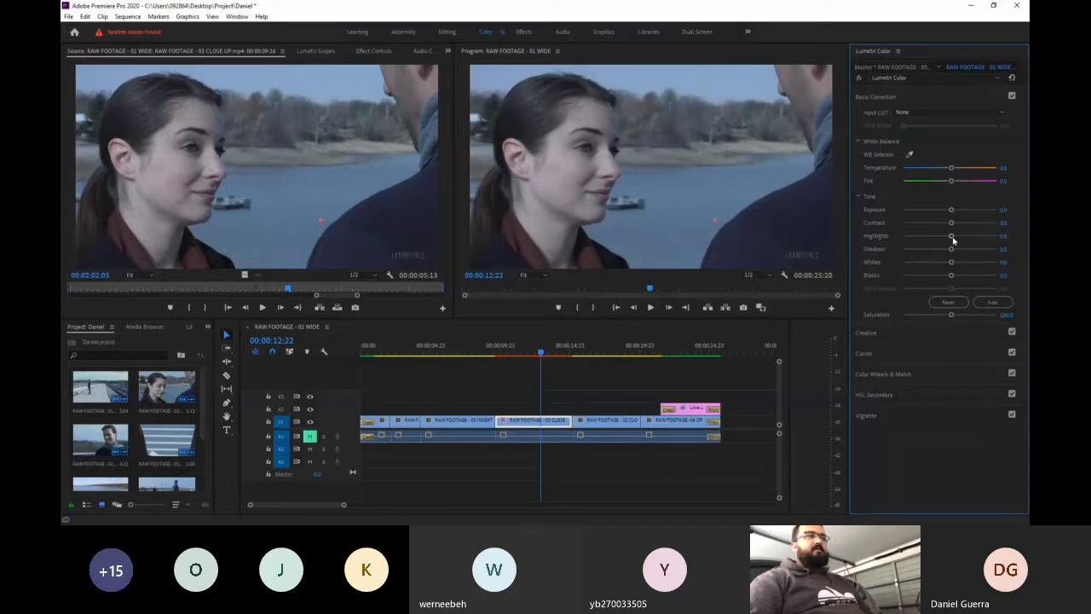
click(1002, 304)
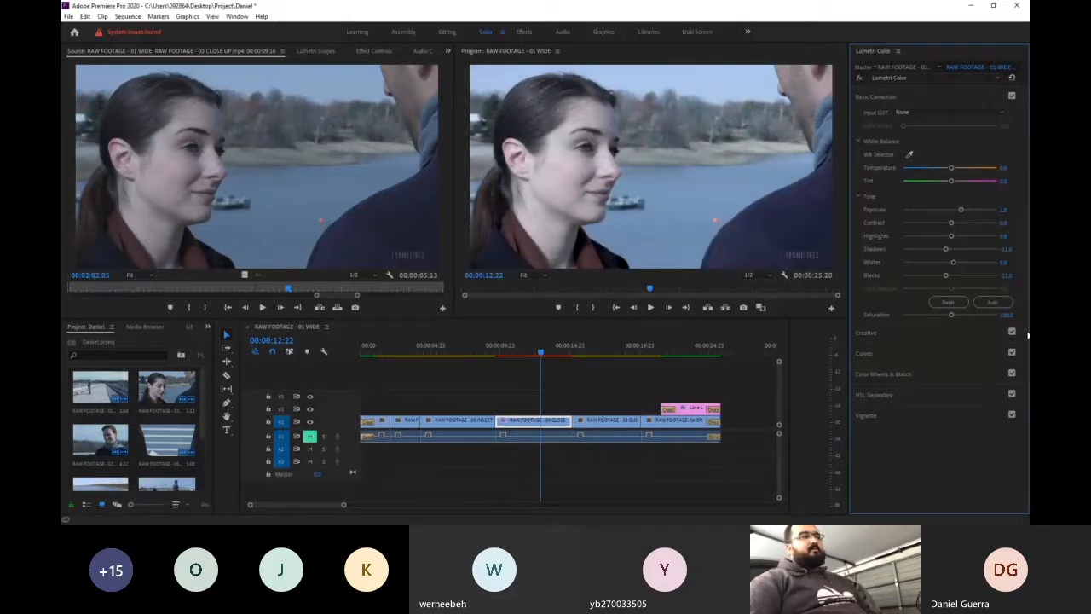
key(ctrl+z)
click(994, 303)
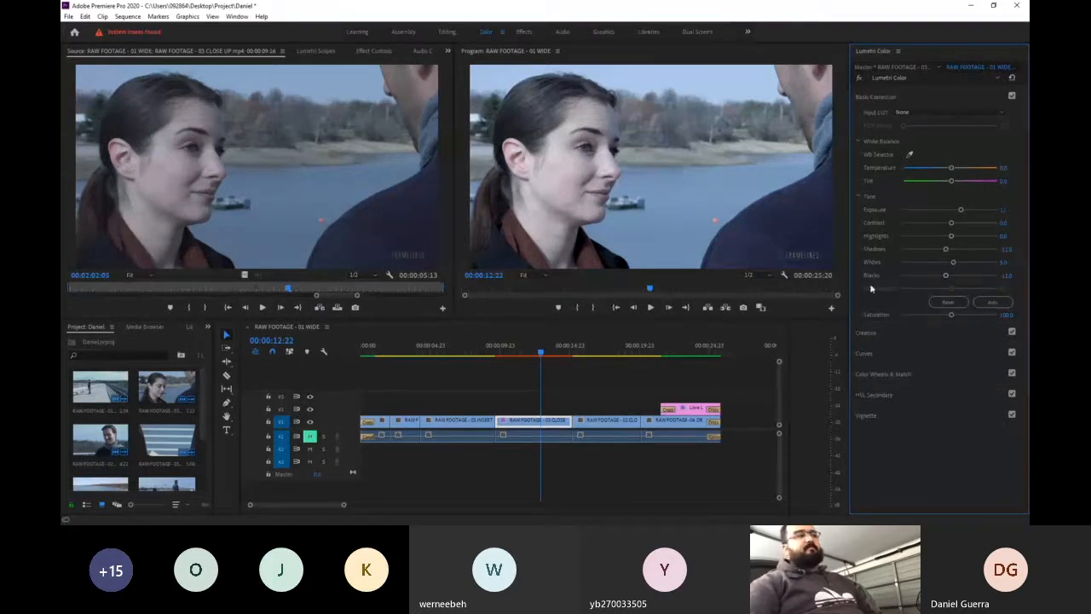
click(558, 375)
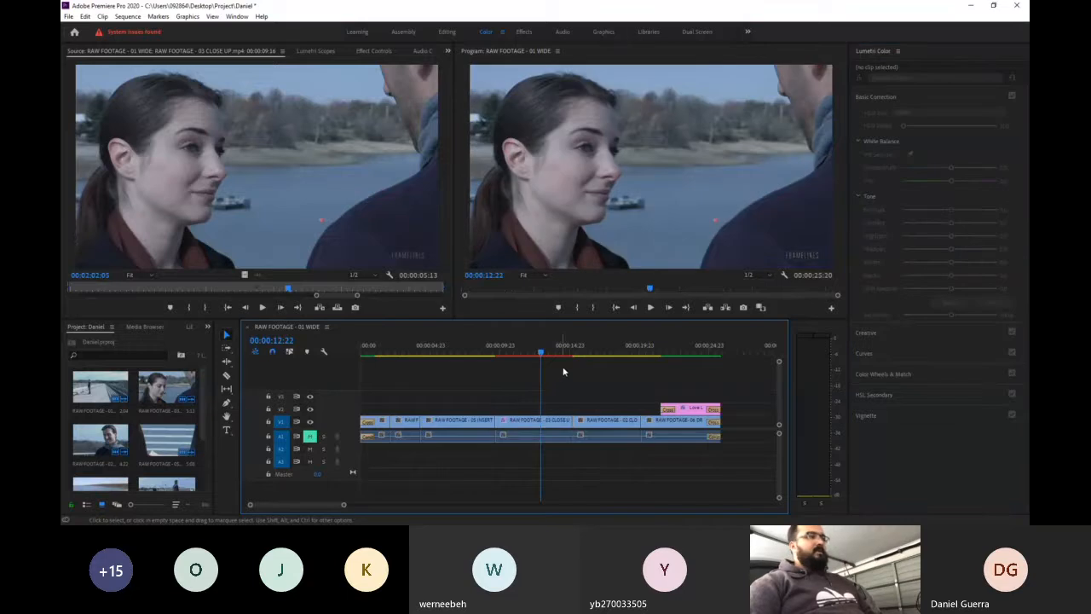
click(508, 418)
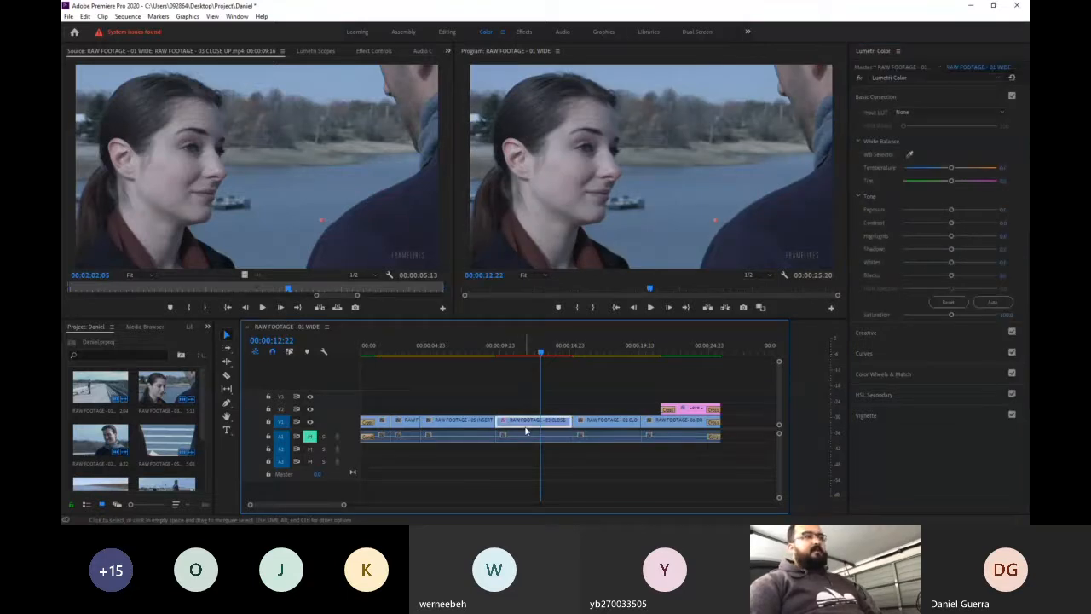
- Compare the Basic Correction and Creative settings of the close-up clip, ending with the Creative section open
click(906, 95)
click(905, 95)
click(886, 117)
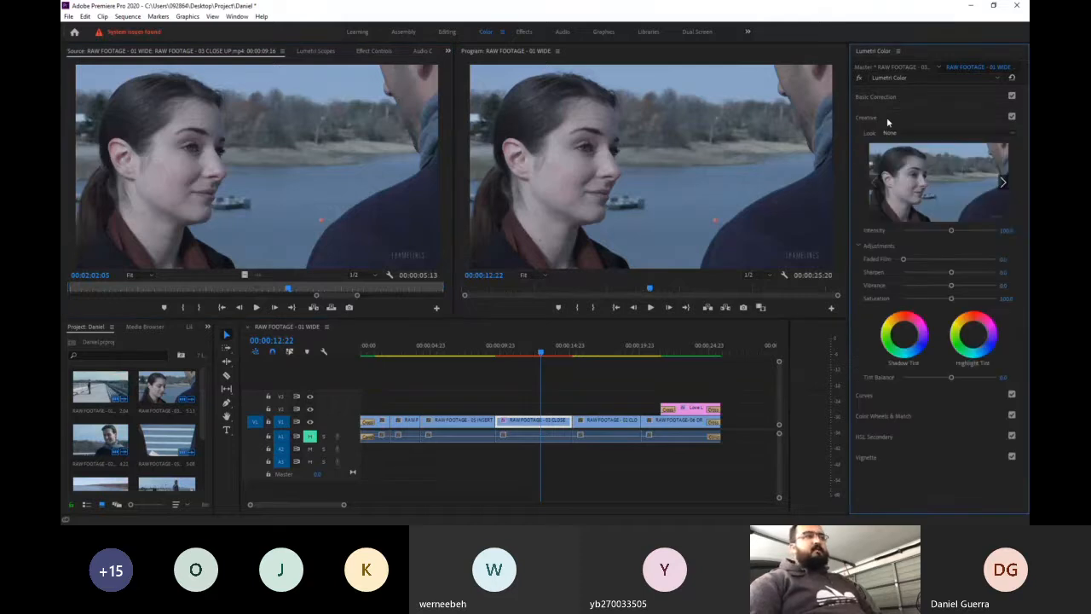
click(912, 118)
click(925, 97)
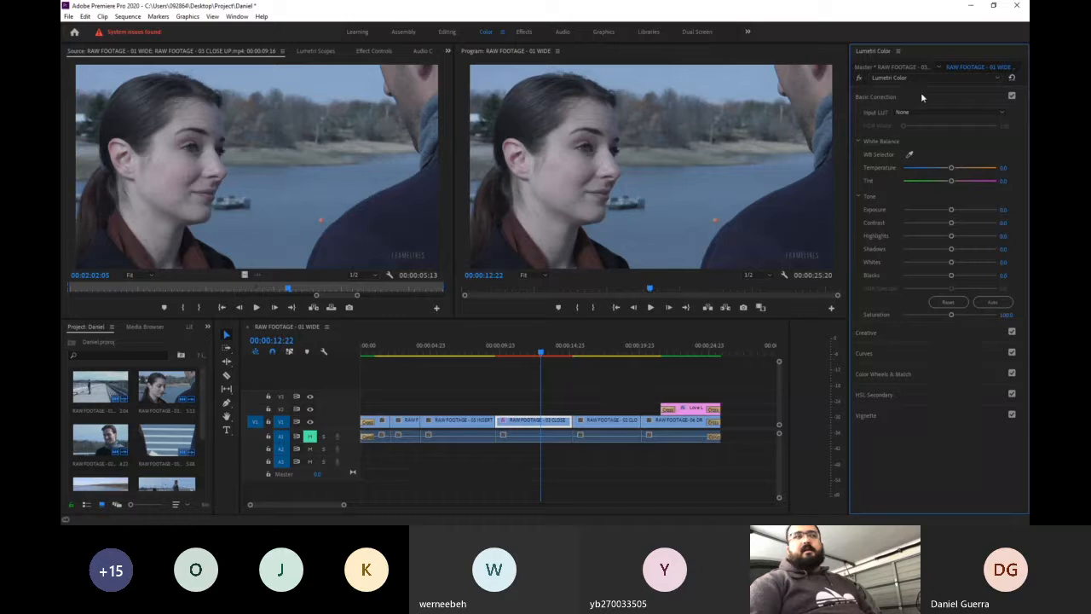
click(919, 96)
click(917, 116)
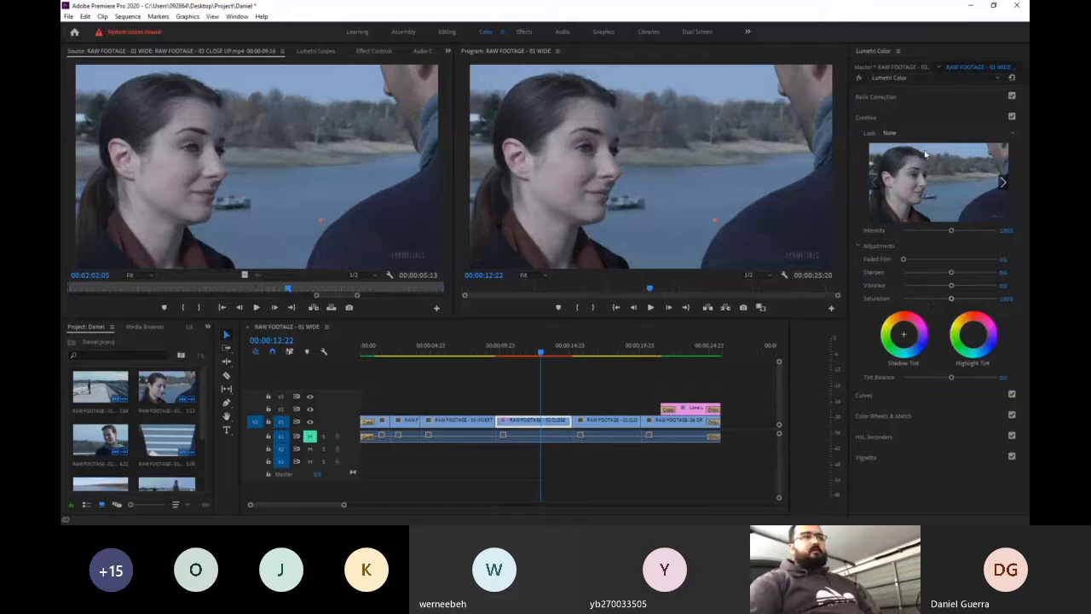
click(927, 124)
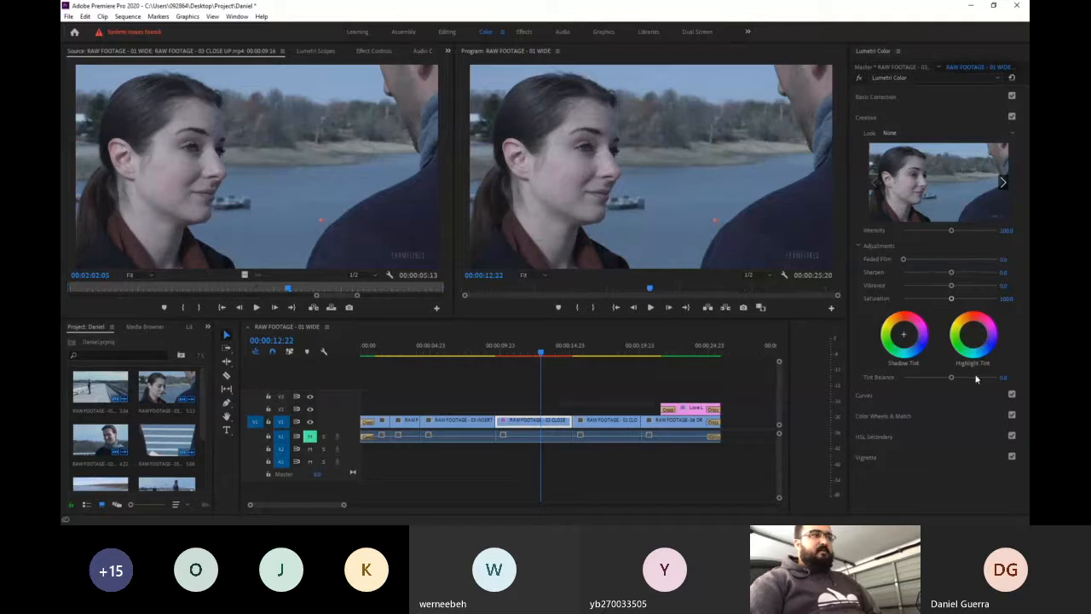
- Apply the SL MATRIX GREEN creative look to the close-up clip and return to its Creative settings
click(917, 437)
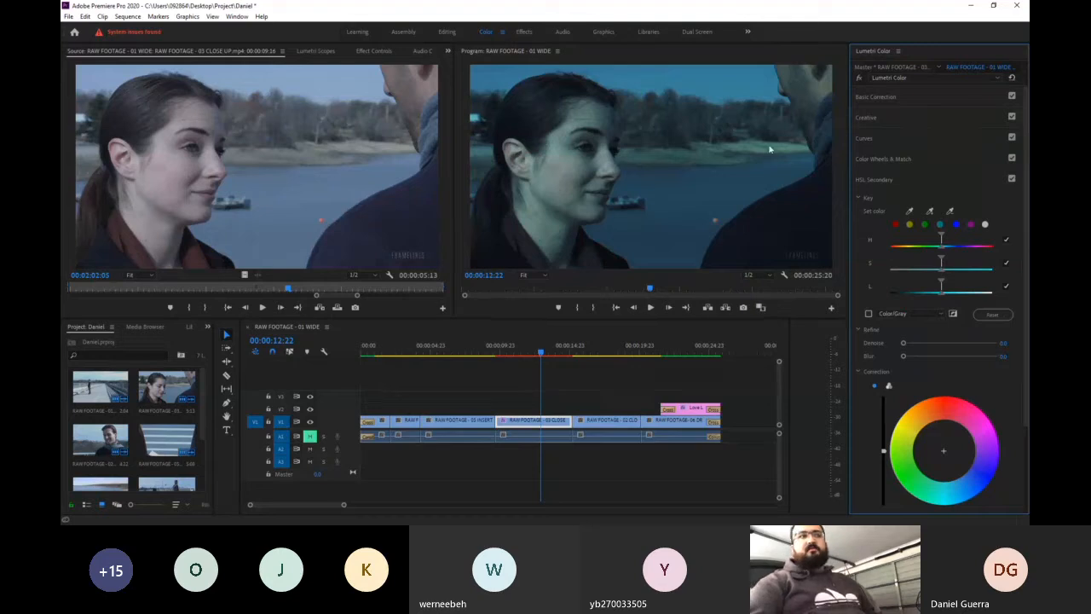
click(922, 96)
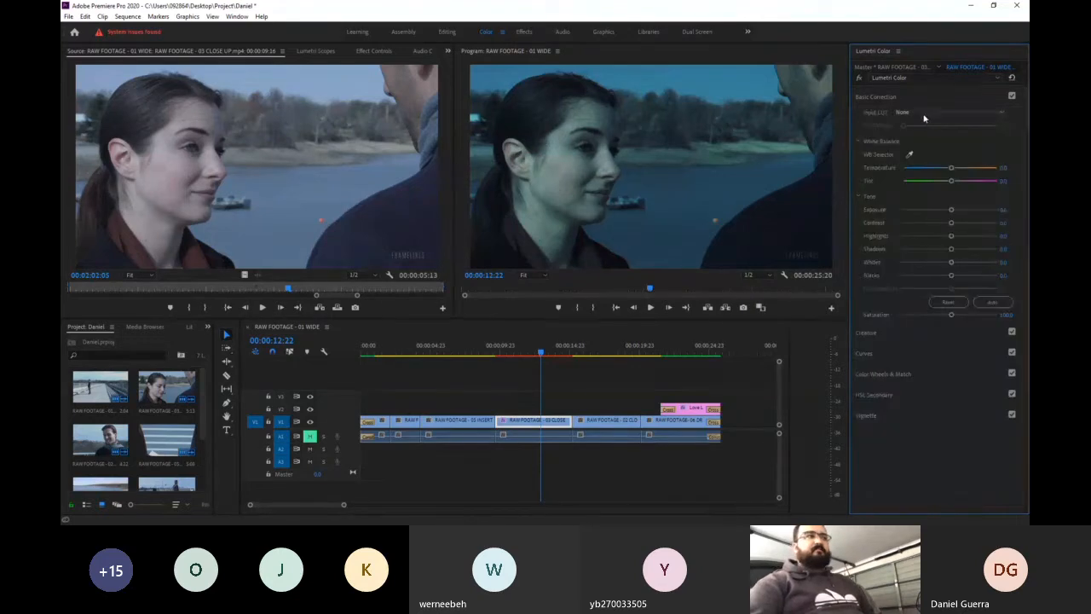
click(922, 96)
click(911, 116)
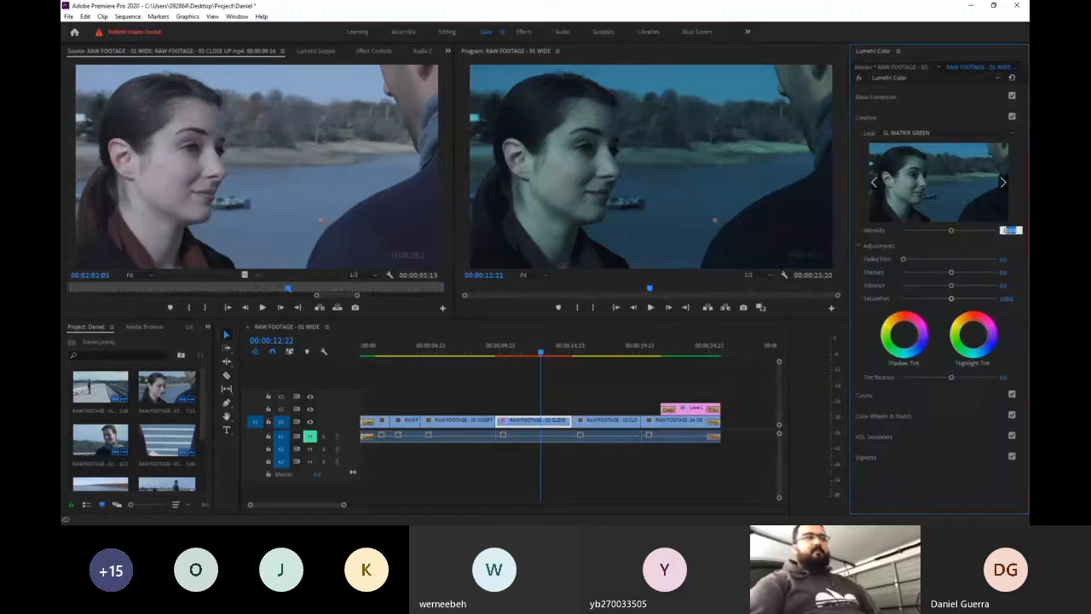
- Try a different intensity for the SL MATRIX GREEN look, restore it to 100, and set the look back to None
drag(1006, 233, 949, 231)
click(1008, 230)
text(100)
key(Return)
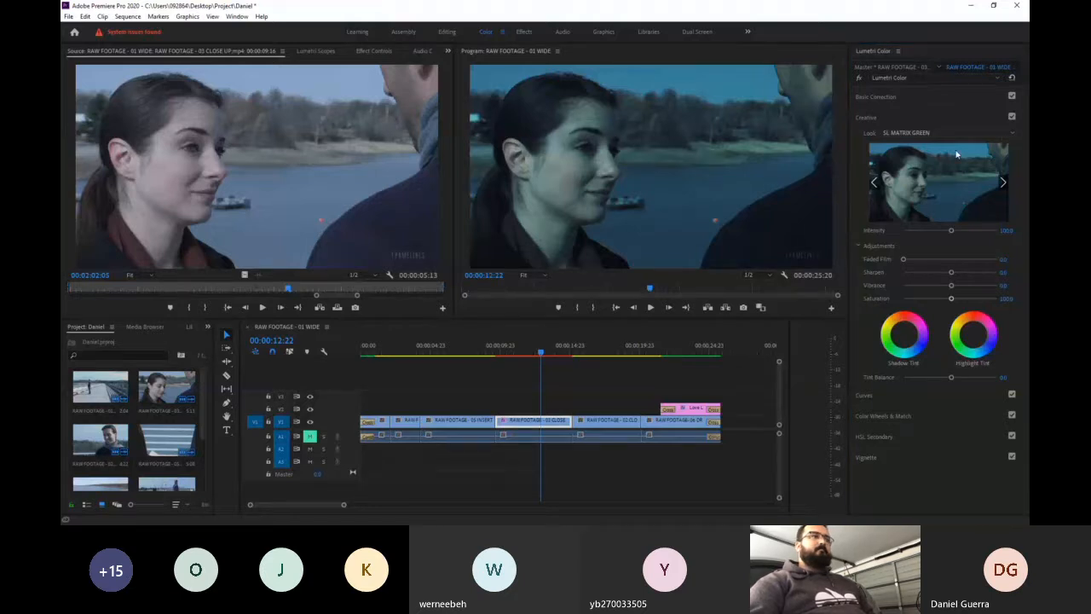
click(878, 180)
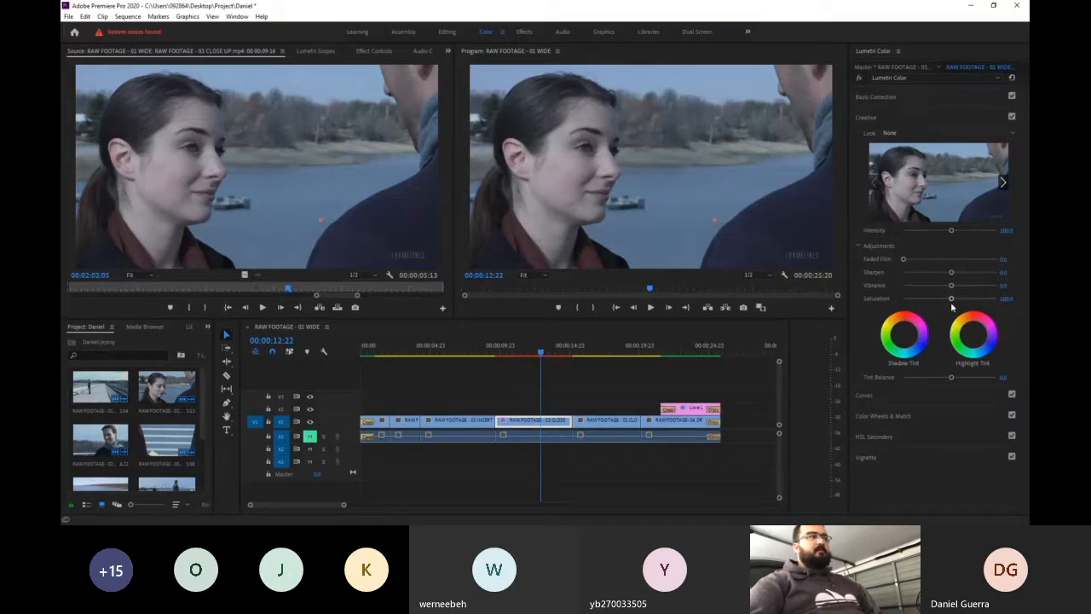
- Try the Monochrome Kodak 5218 Kodak 2395, Kodak 5205 Fuji 3510 and Fuji ETERNA 250D Kodak 2395 looks, and reset the look to None
click(1003, 182)
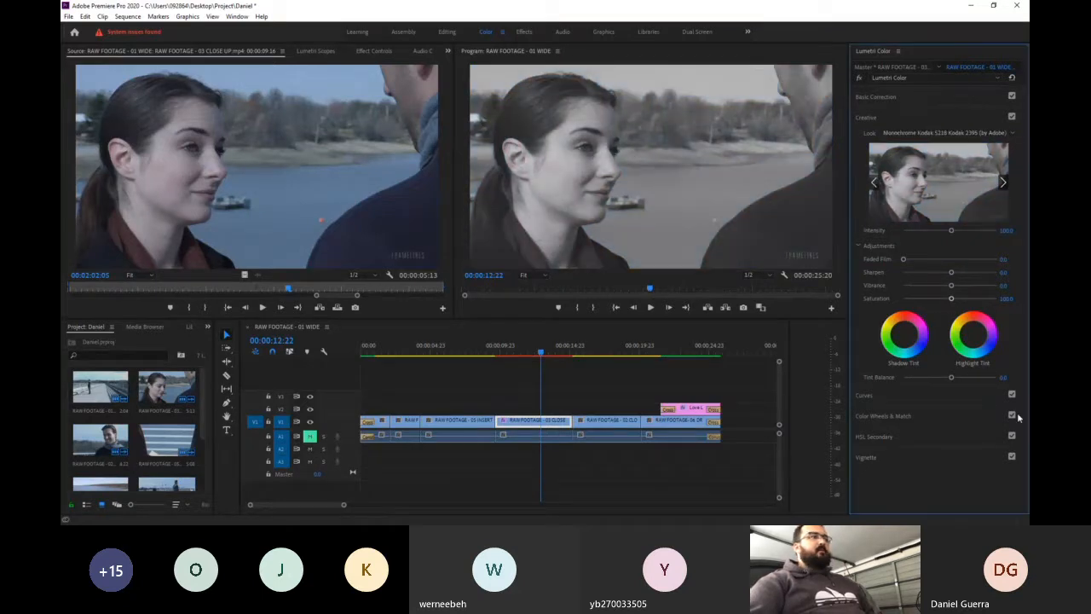
click(1013, 133)
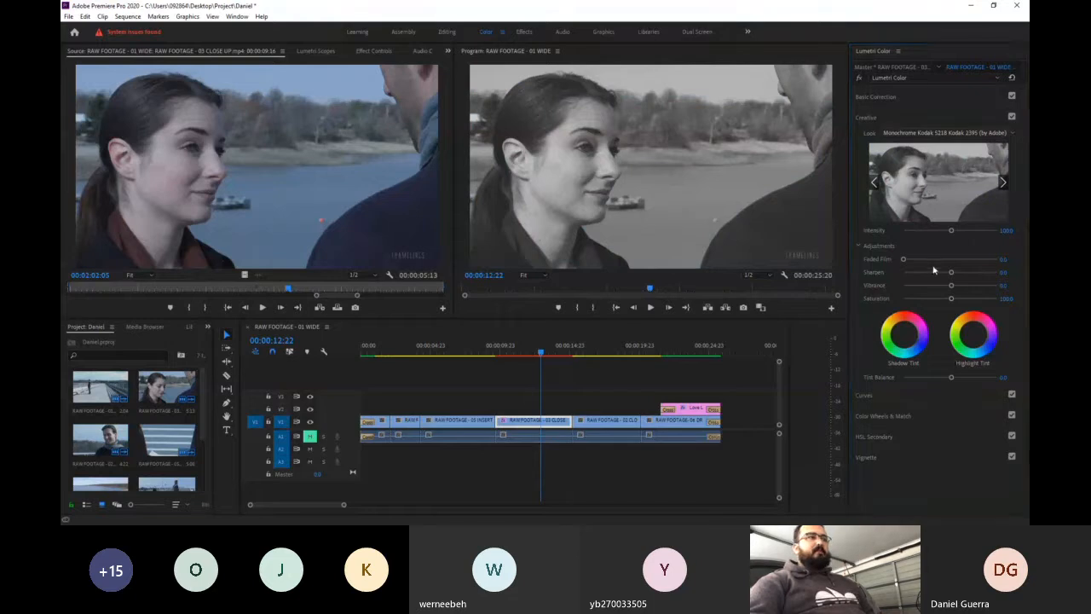
click(924, 297)
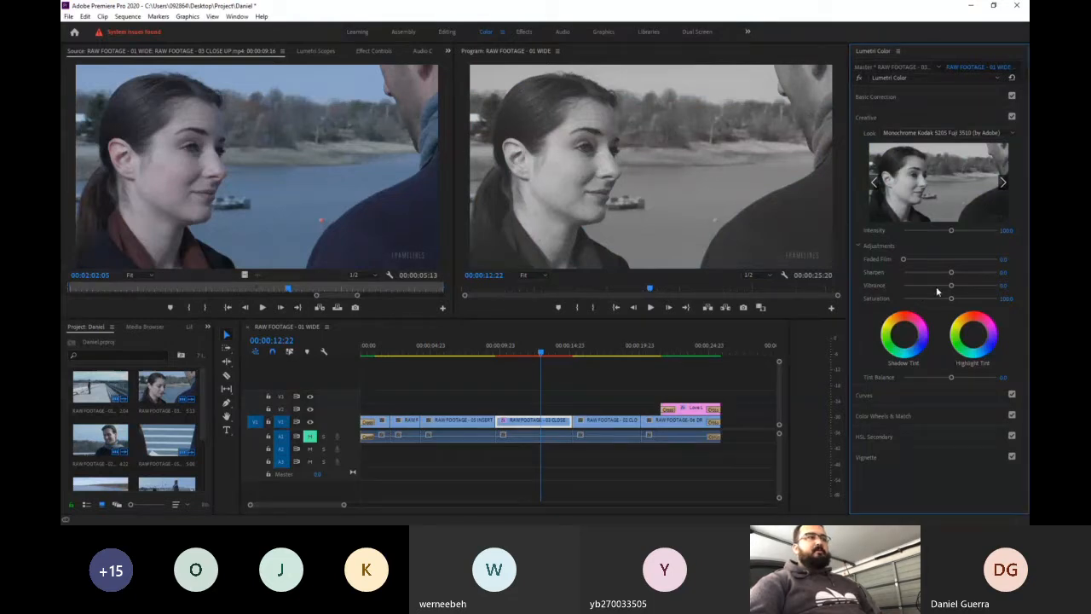
click(1012, 133)
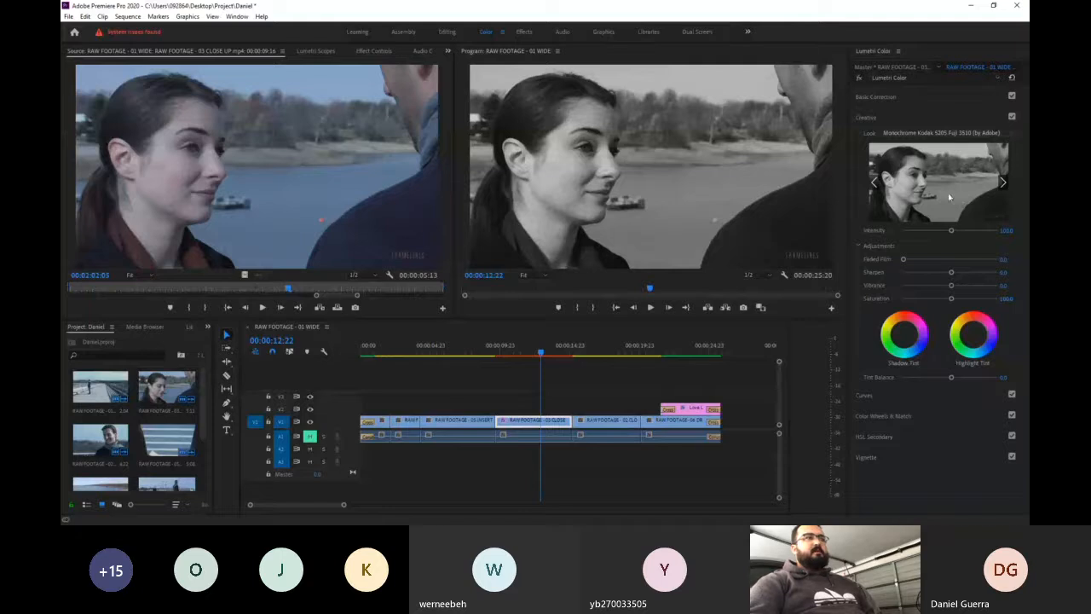
click(923, 275)
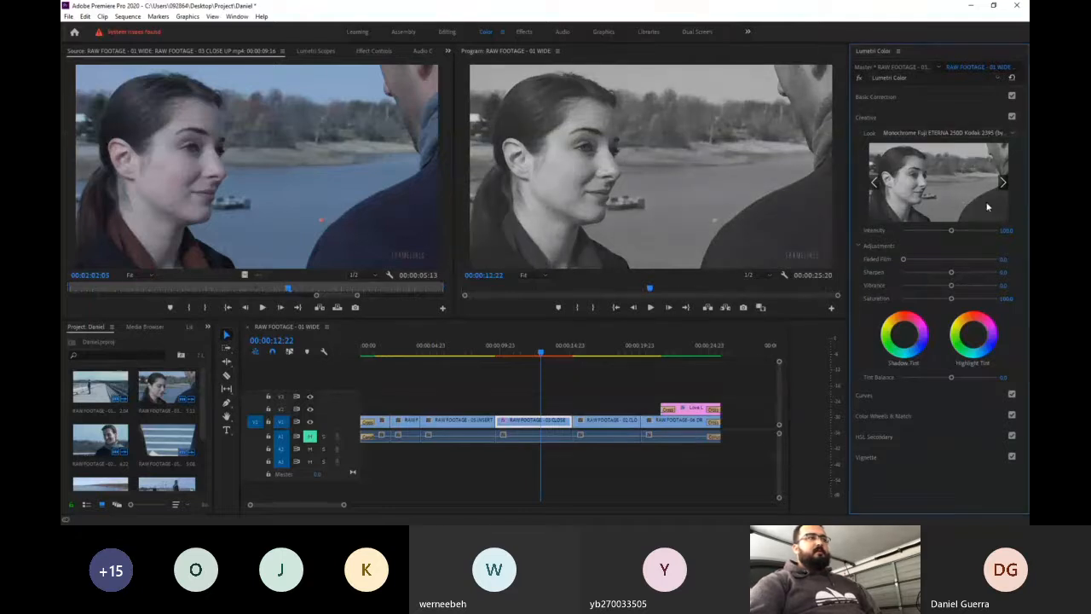
click(1013, 135)
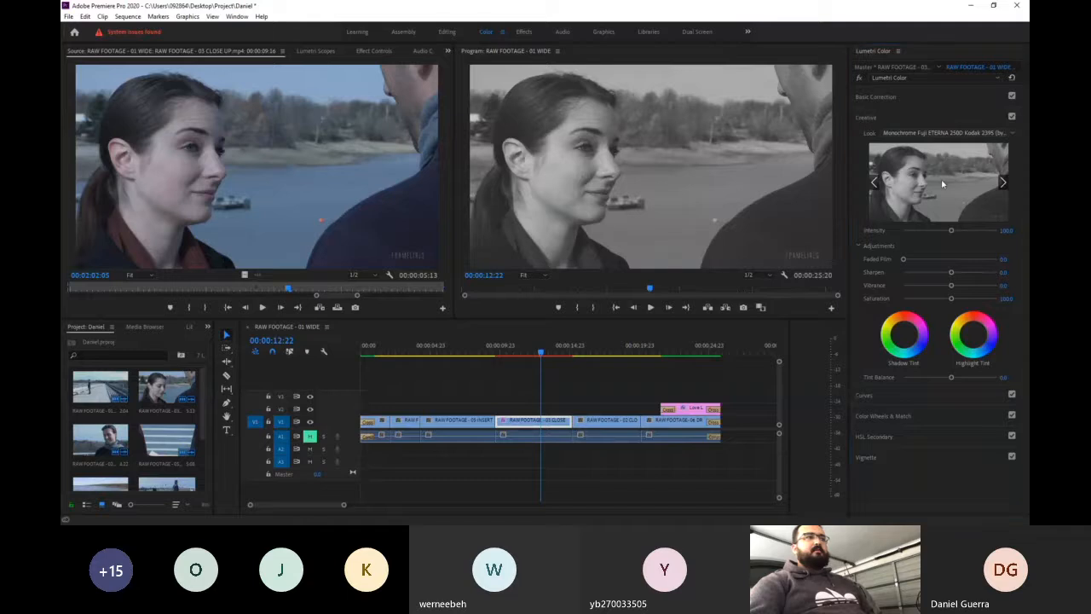
click(892, 149)
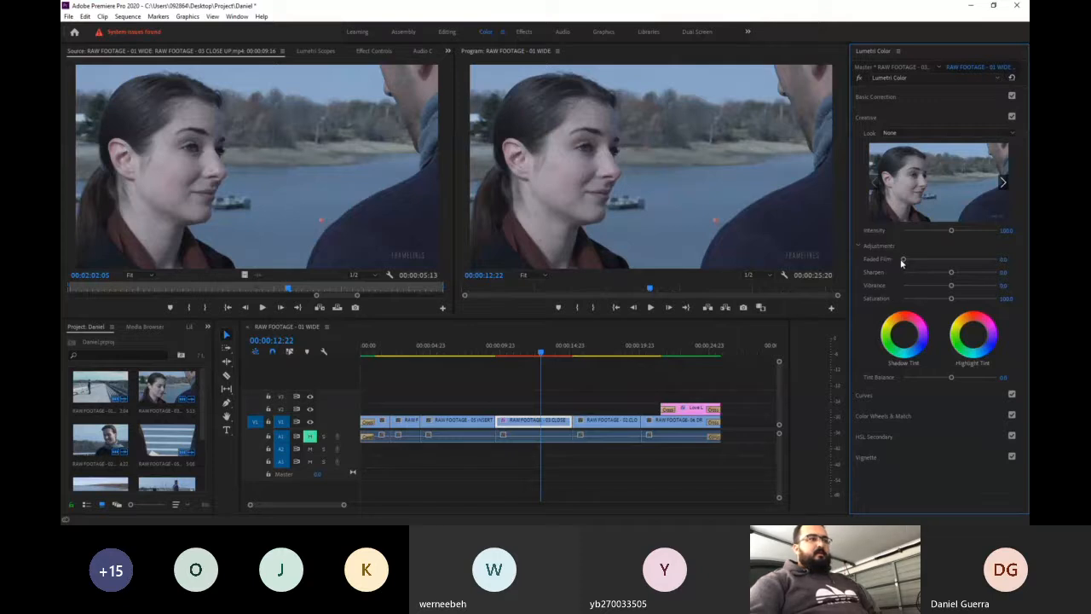
- Try a stronger Faded Film and the highest and lowest Saturation on the close-up clip, restoring both settings
drag(902, 260, 964, 267)
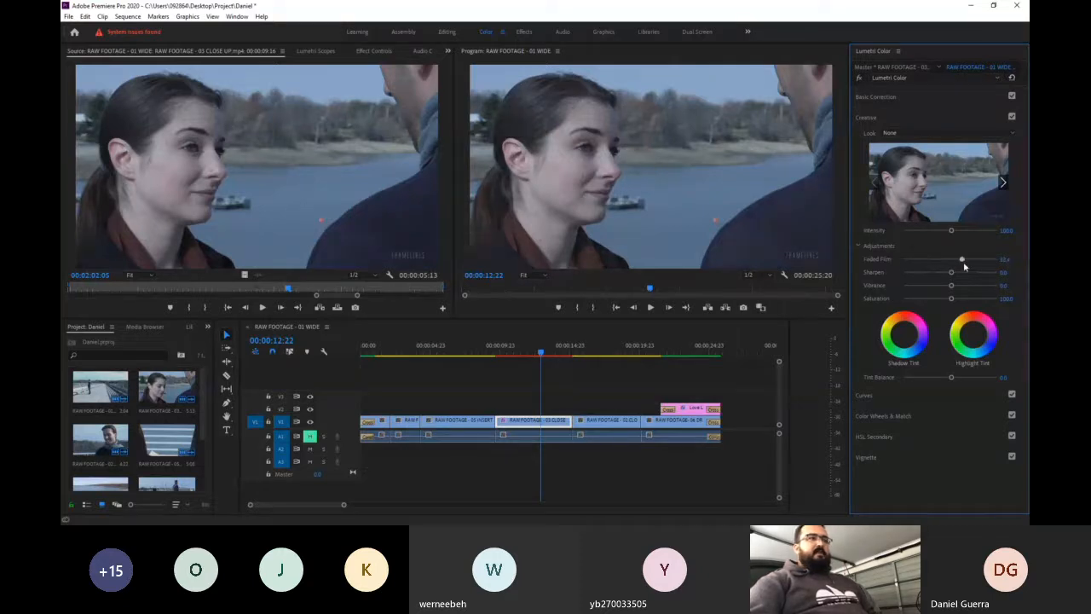
double_click(963, 260)
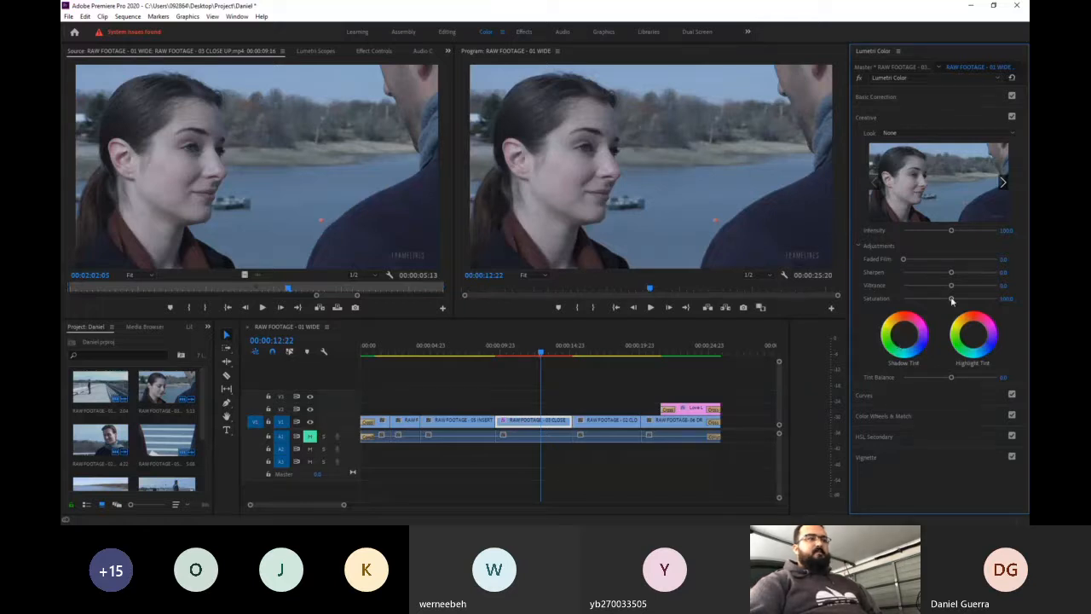
drag(952, 301, 985, 304)
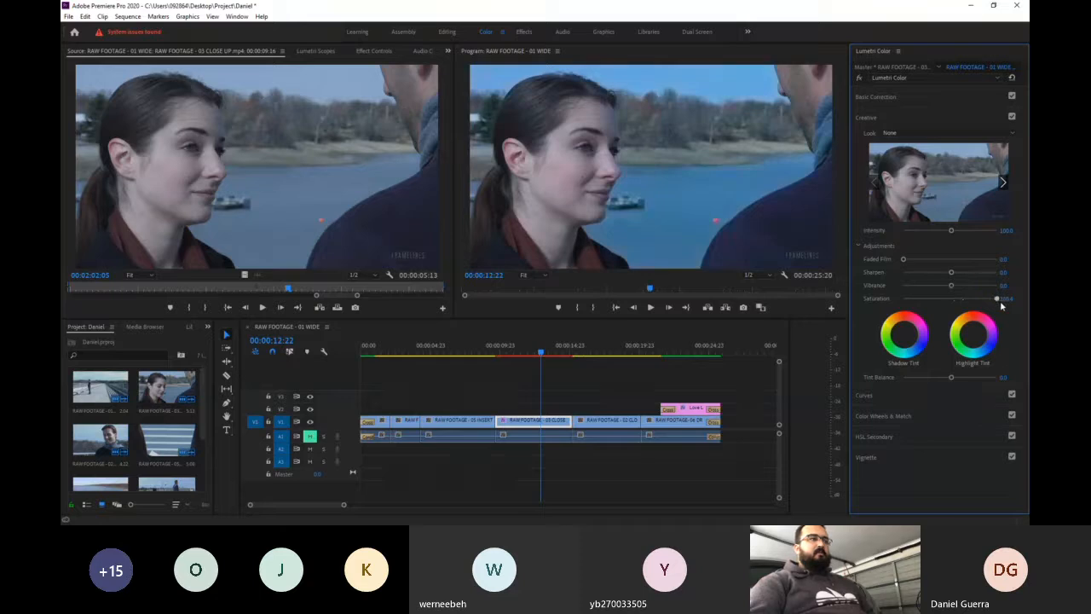
drag(1002, 300, 814, 289)
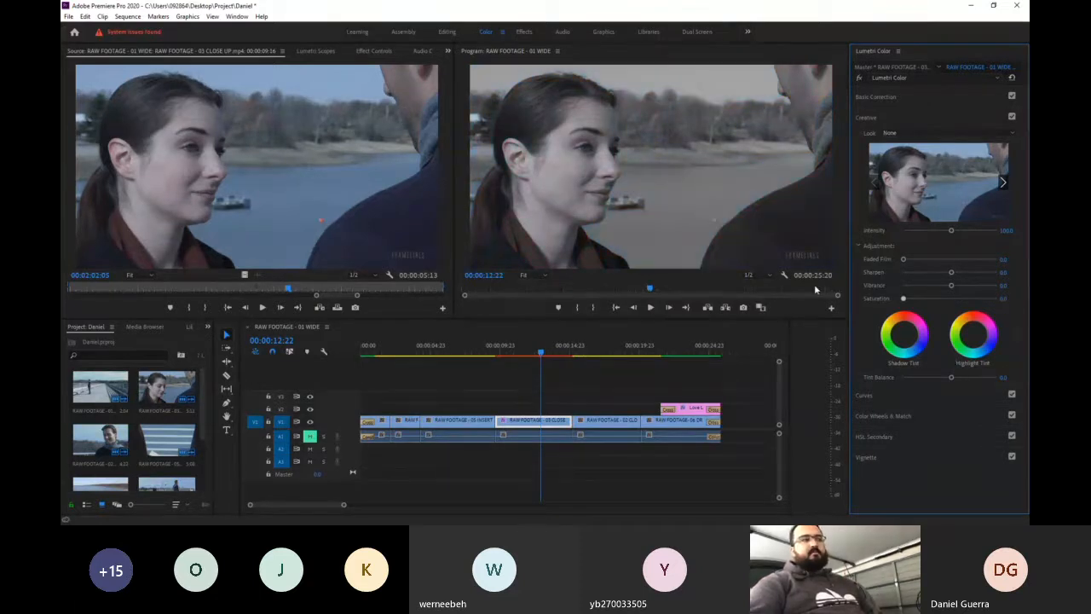
key(ctrl+z)
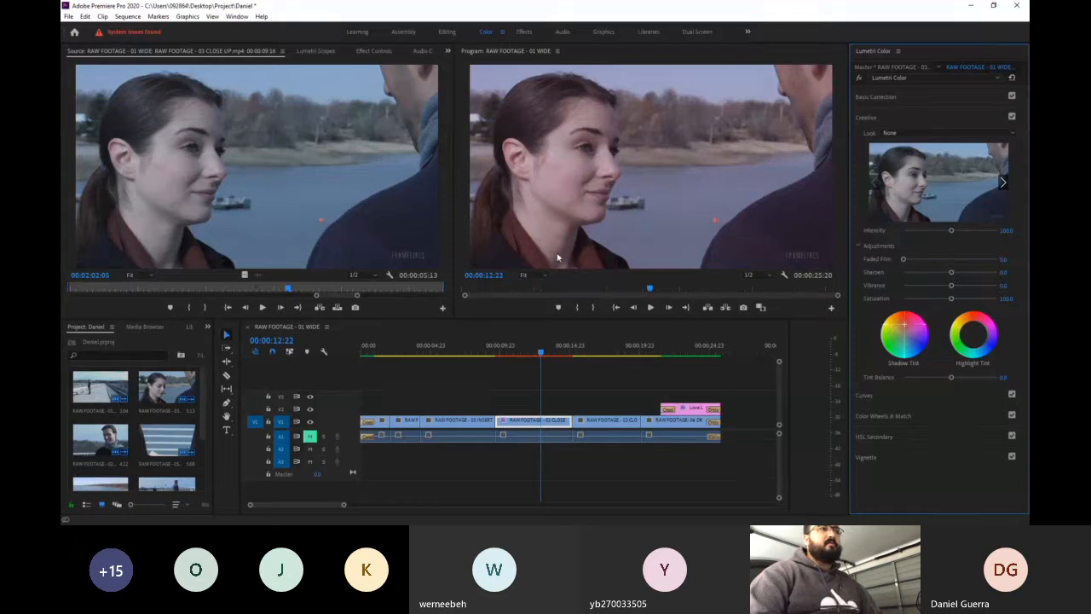
- Try a warm orange-yellow highlight tint on the close-up clip, undo the tint changes and close the Creative section
drag(973, 334, 962, 329)
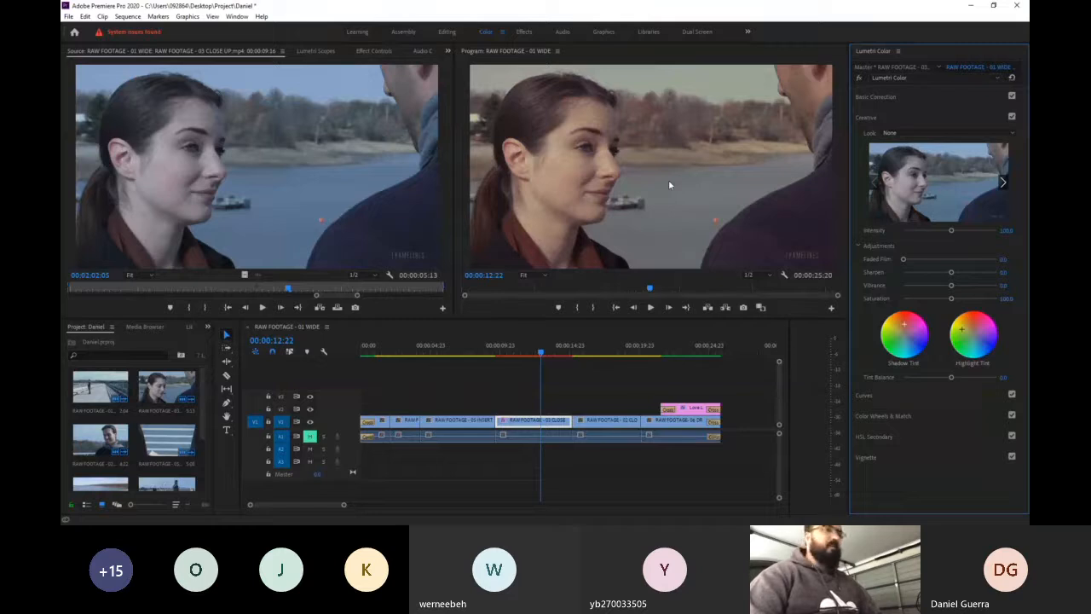
key(ctrl+z)
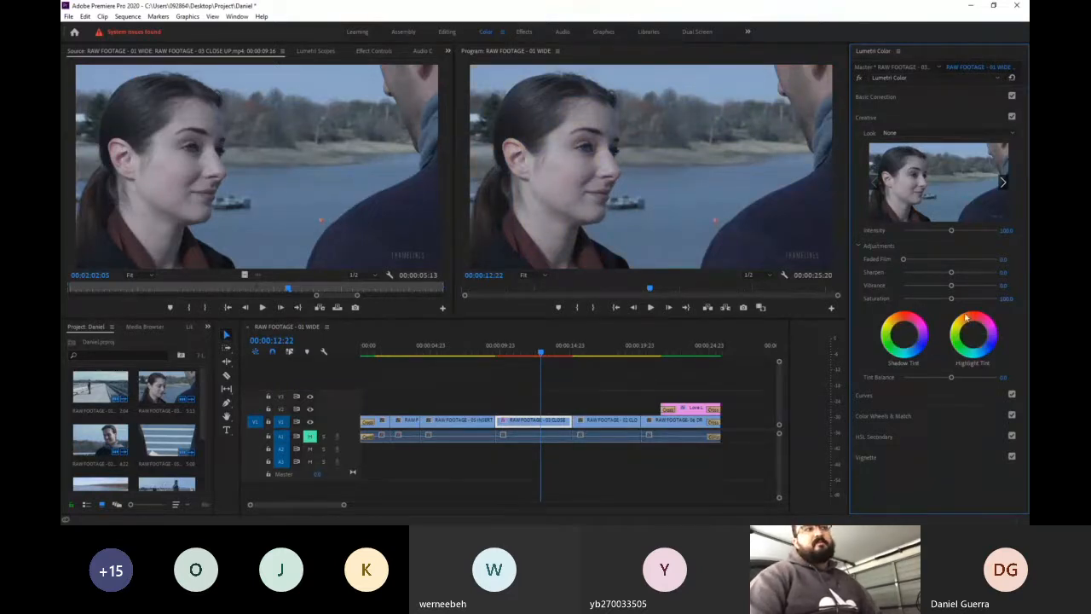
click(932, 116)
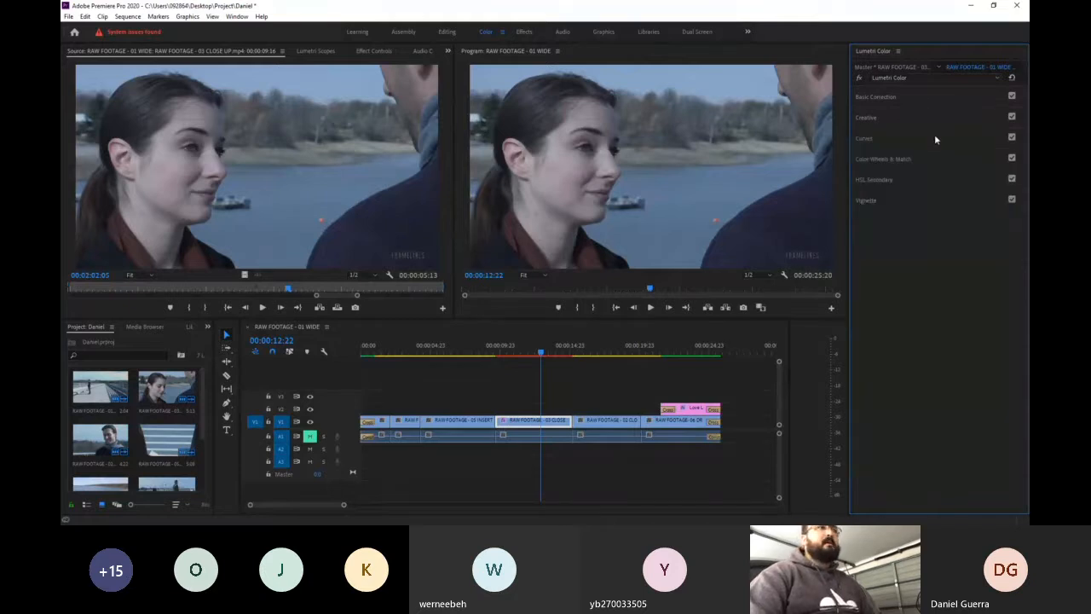
- Examine the RGB and hue saturation curves in the Curves section and collapse the Hue Saturation Curves
click(889, 139)
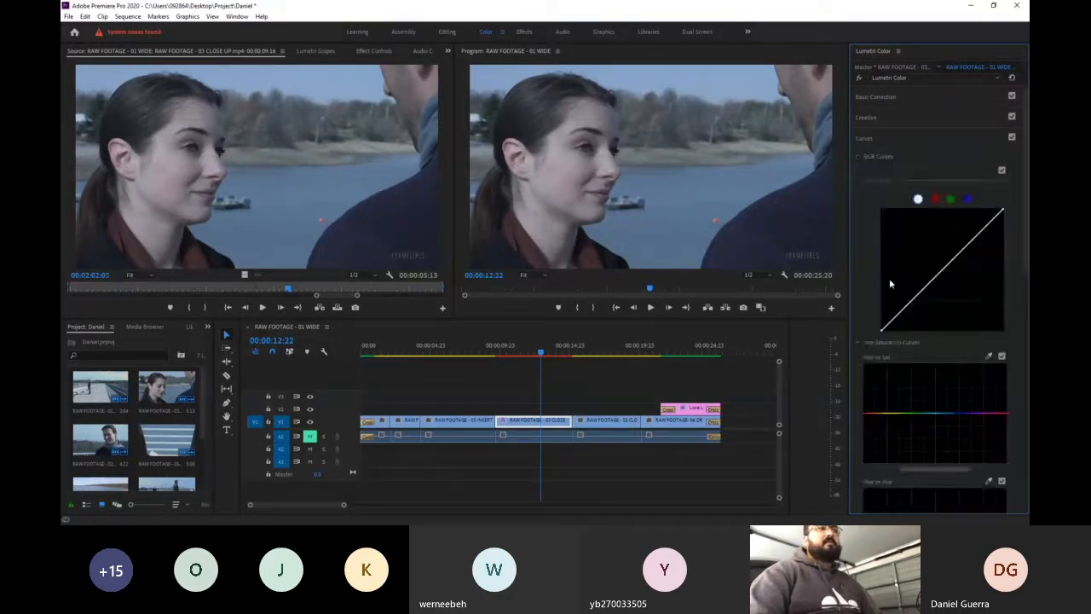
scroll(888, 277, down, 5)
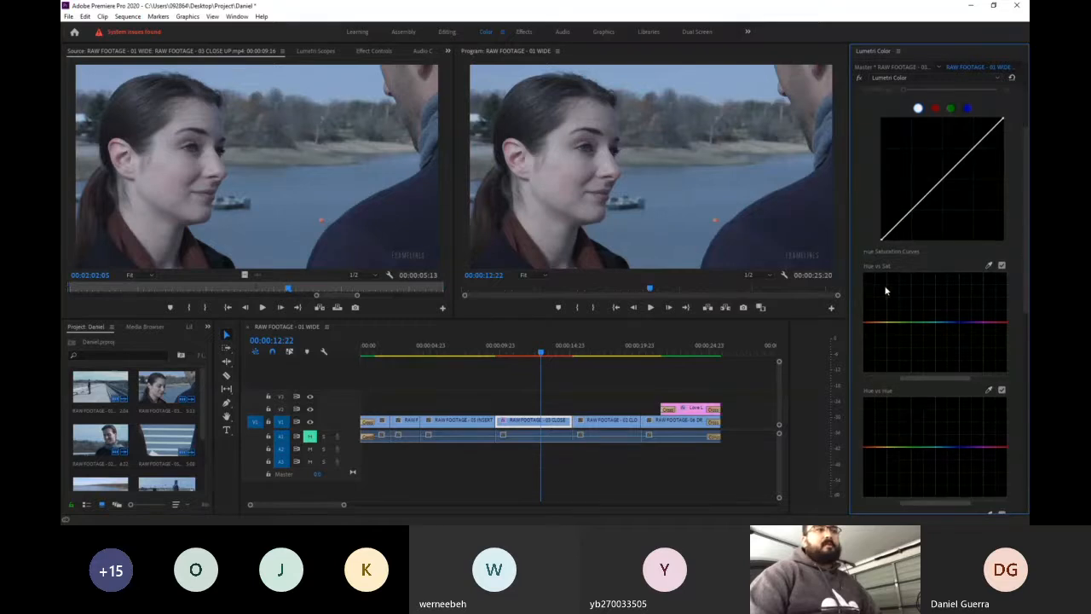
scroll(895, 296, down, 4)
scroll(907, 304, up, 4)
scroll(907, 303, up, 1)
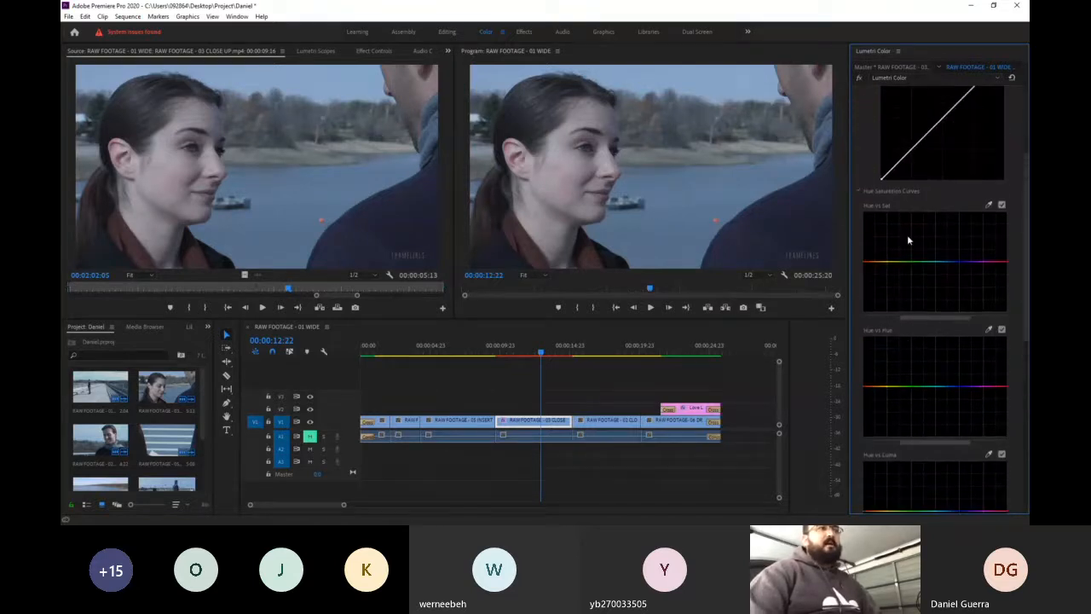
click(857, 190)
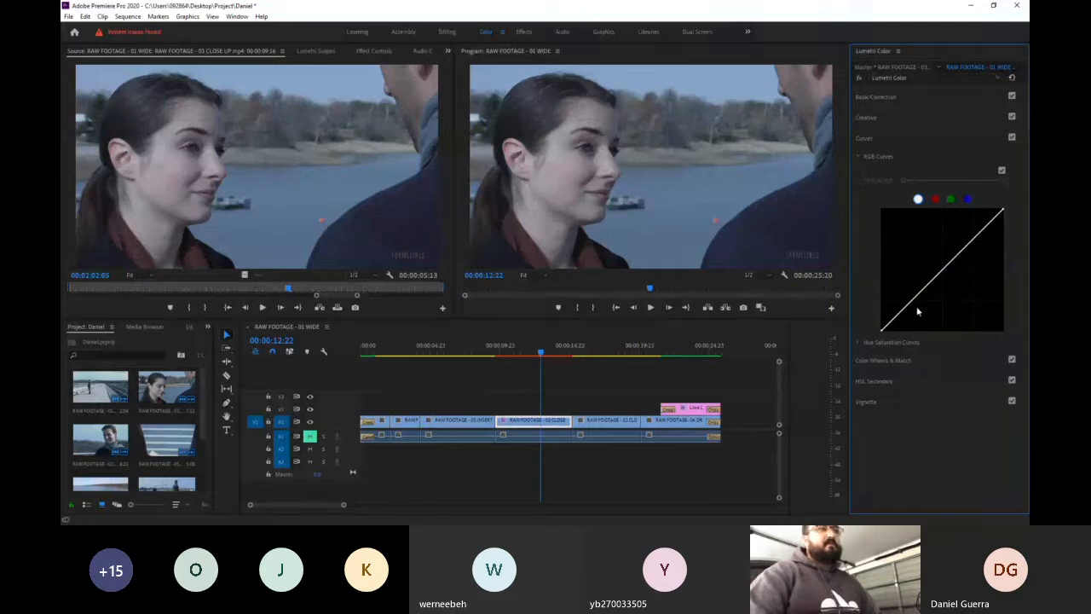
- Try raising the shadows and highlights of the white RGB curve, and reset the curve to a straight line
drag(914, 308, 911, 300)
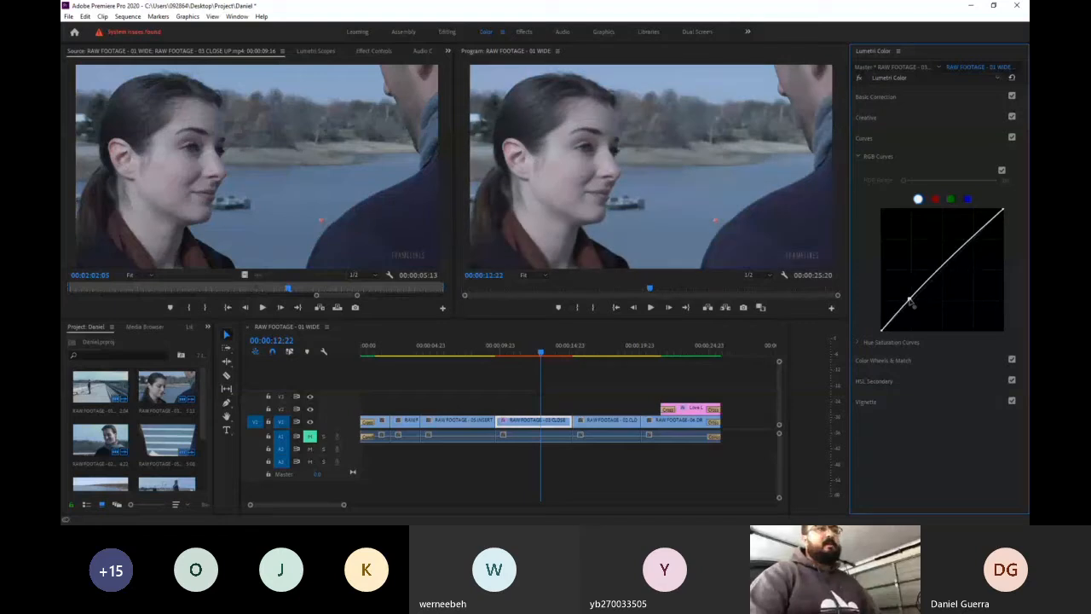
drag(977, 238, 971, 234)
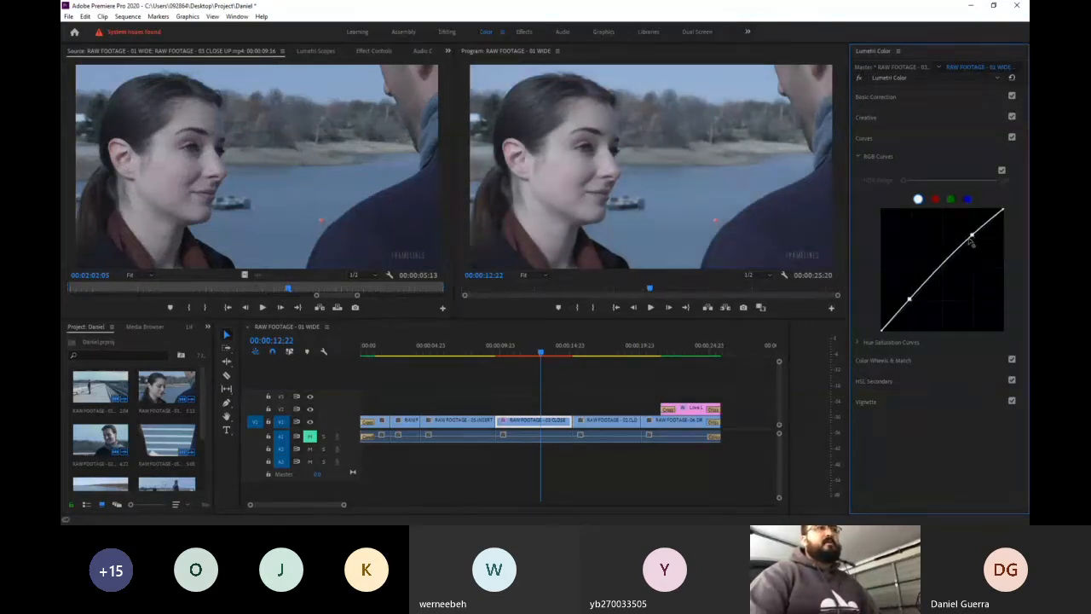
drag(909, 300, 914, 305)
double_click(914, 305)
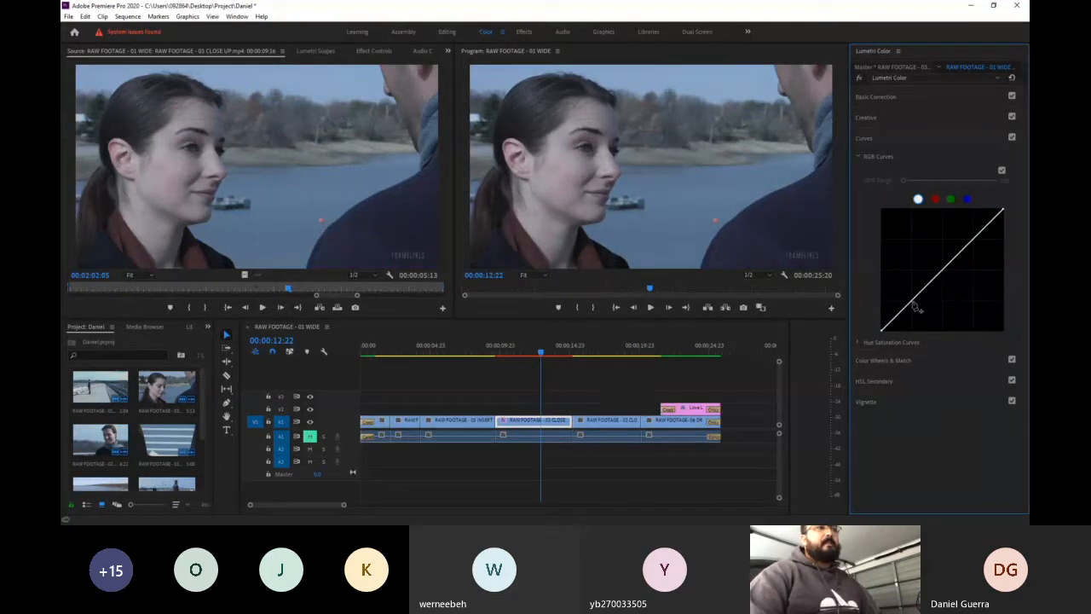
- Shape the white RGB curve into a gentle S with lowered shadows and raised highlights
drag(914, 304, 916, 309)
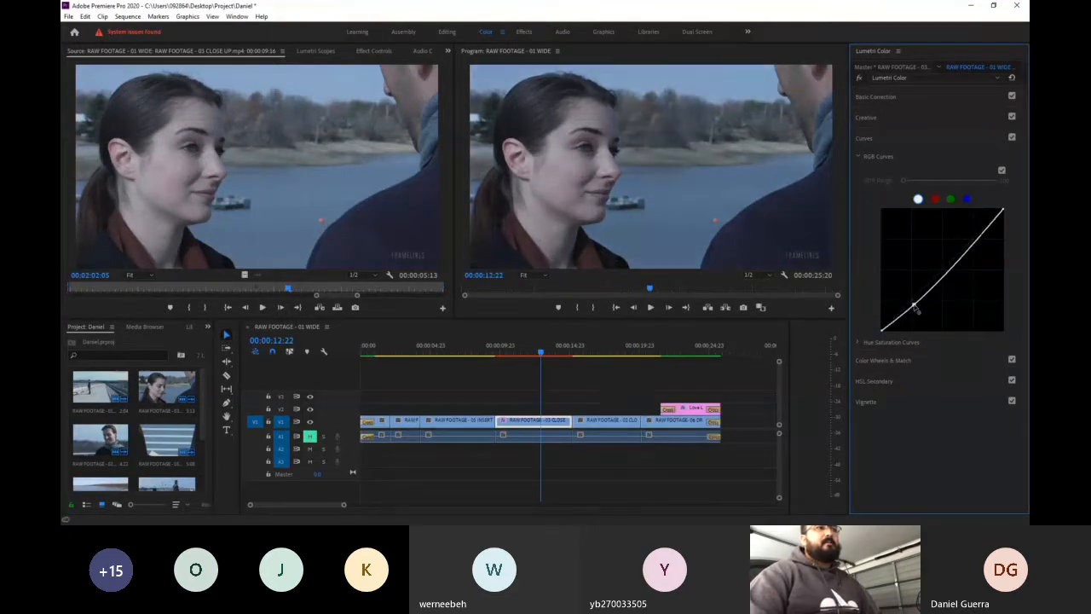
double_click(975, 244)
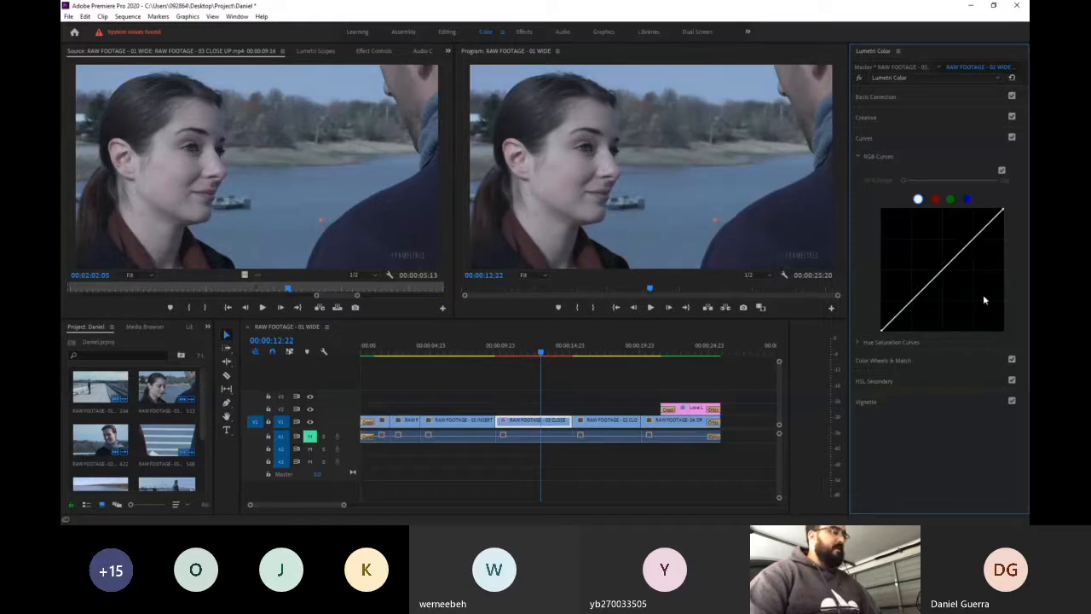
key(ctrl+z)
double_click(975, 244)
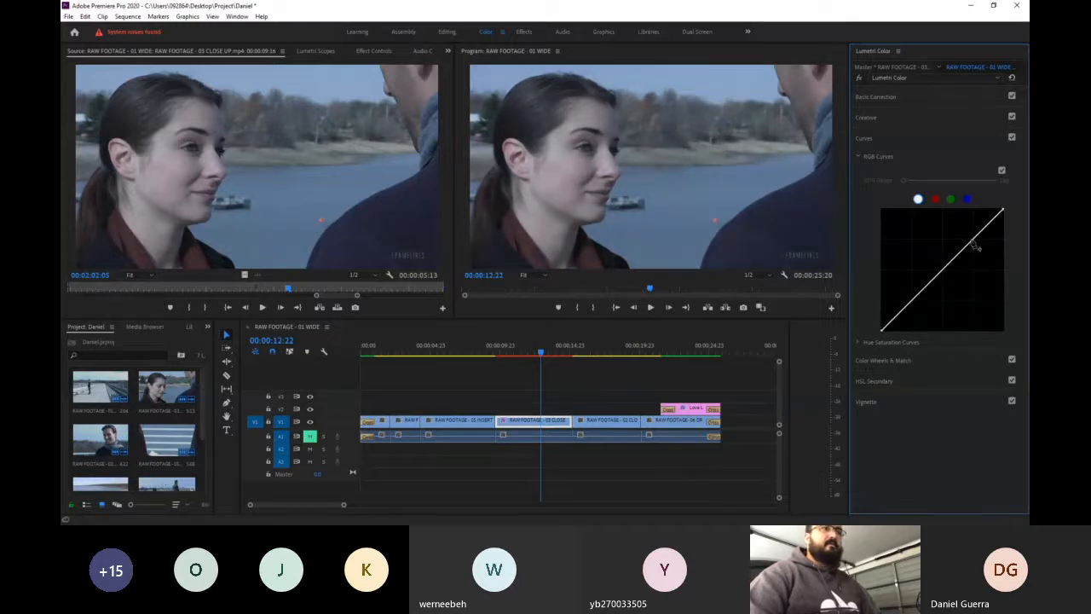
key(ctrl+z)
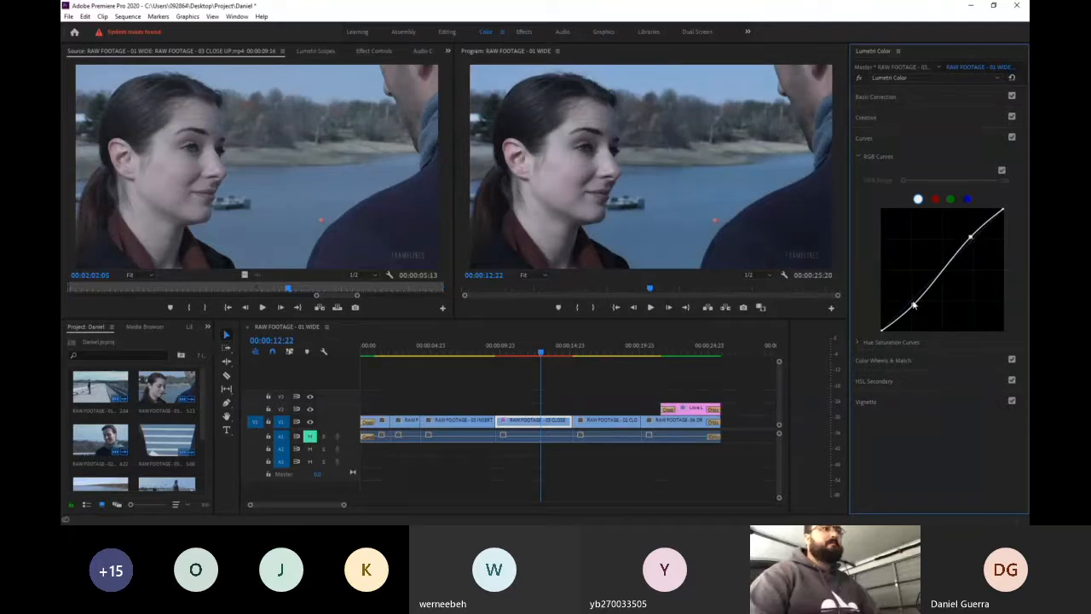
- Compare the close-up clip with and without its RGB curves, and reset the white curve to a straight line
click(1002, 170)
click(1001, 170)
click(1001, 170)
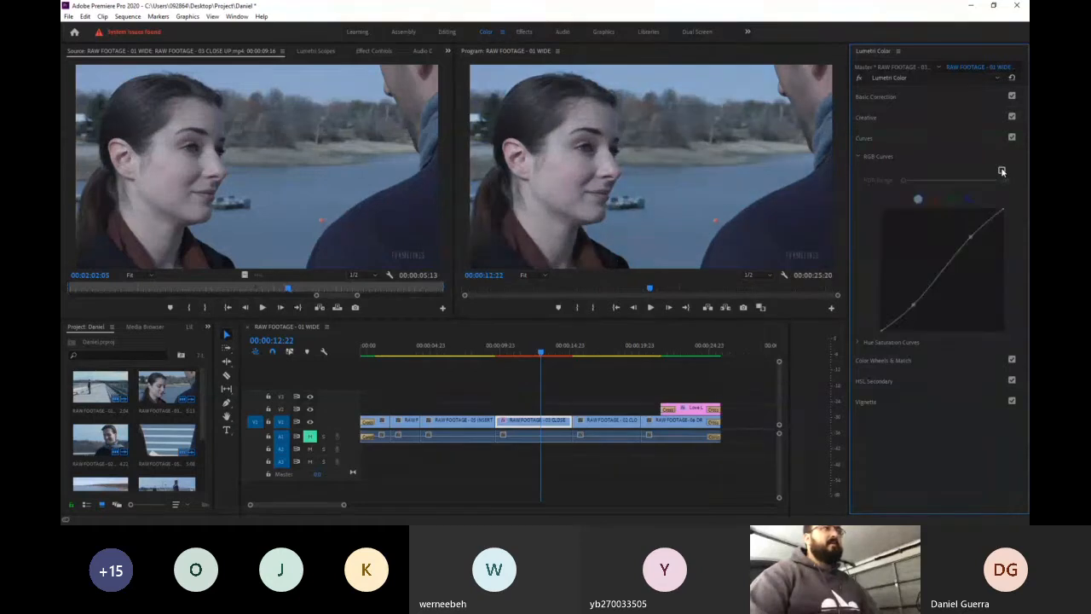
click(1001, 170)
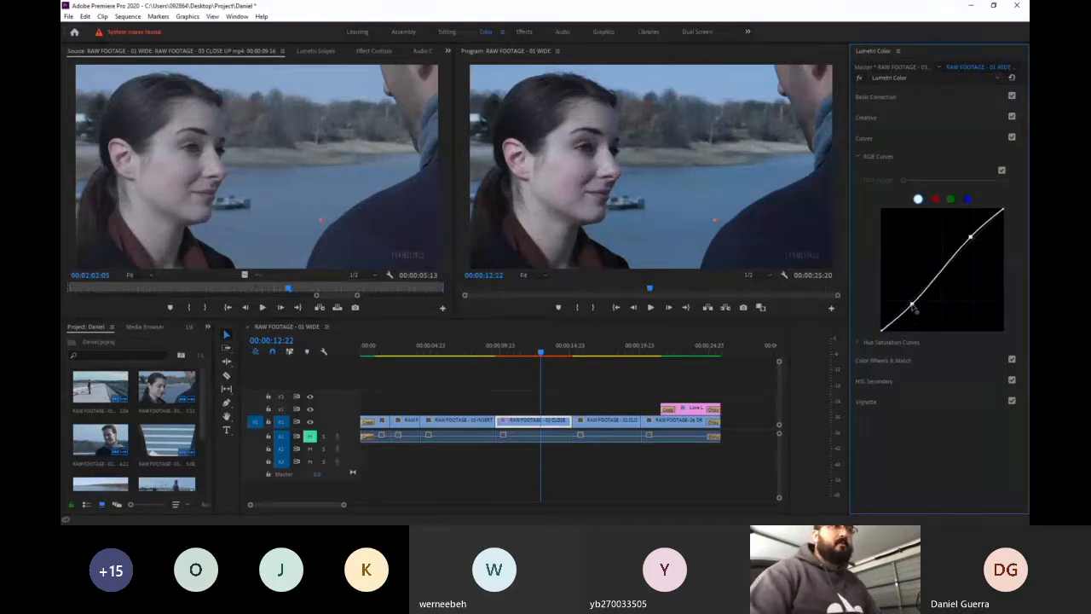
double_click(972, 242)
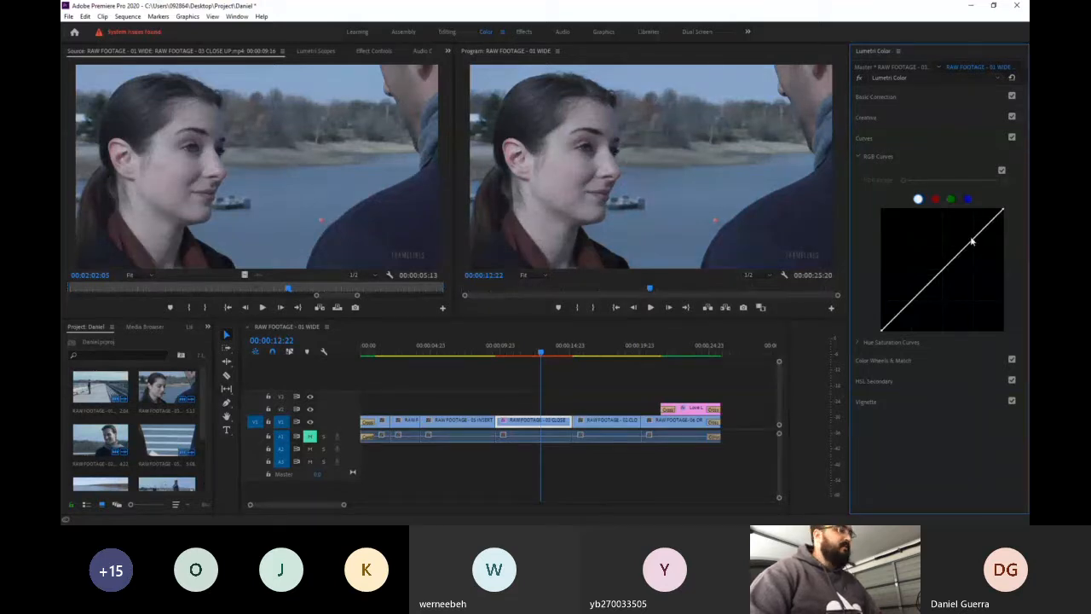
- Compare the Color Wheels & Match section with the Creative tint wheels, ending with Color Wheels & Match open
click(906, 134)
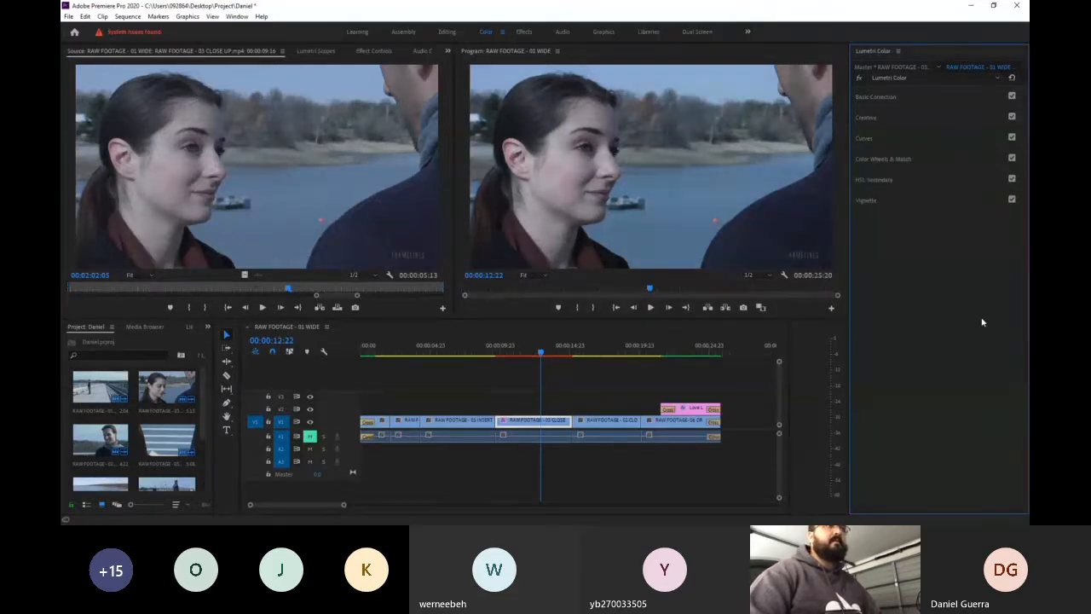
click(919, 167)
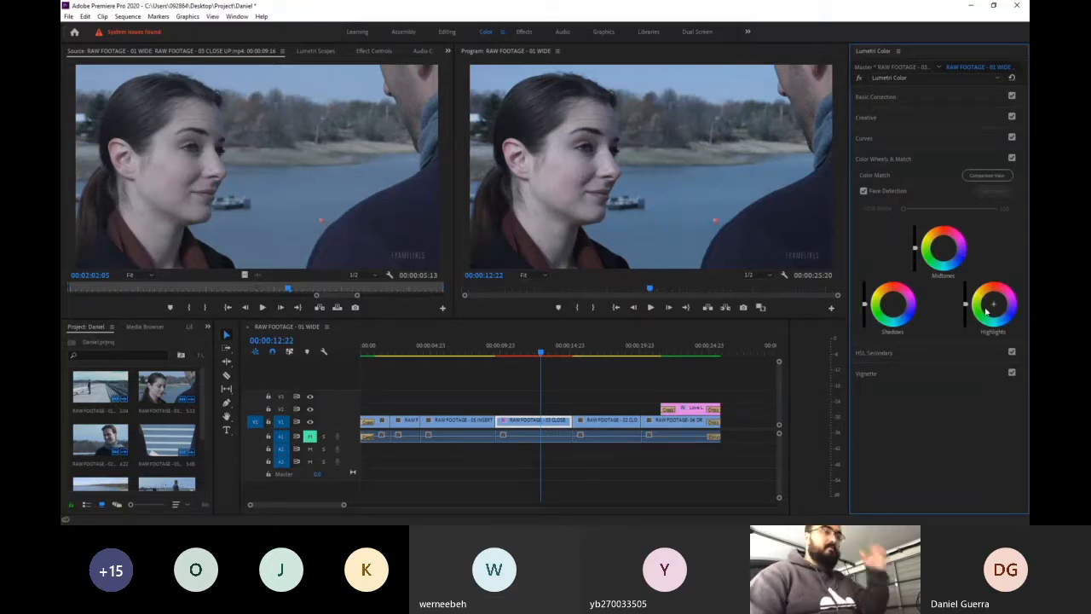
click(903, 120)
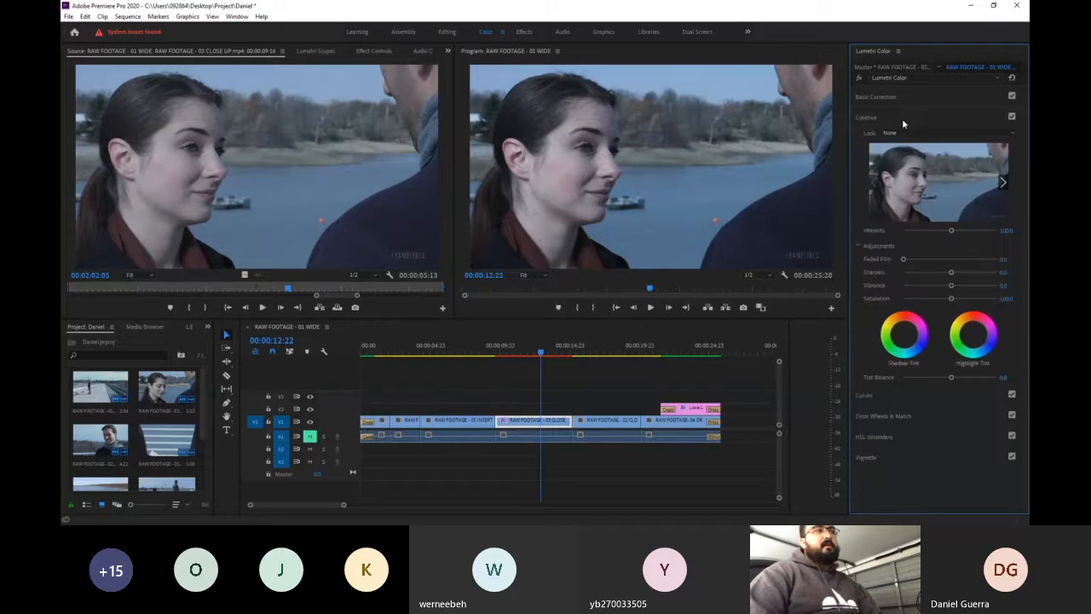
click(886, 118)
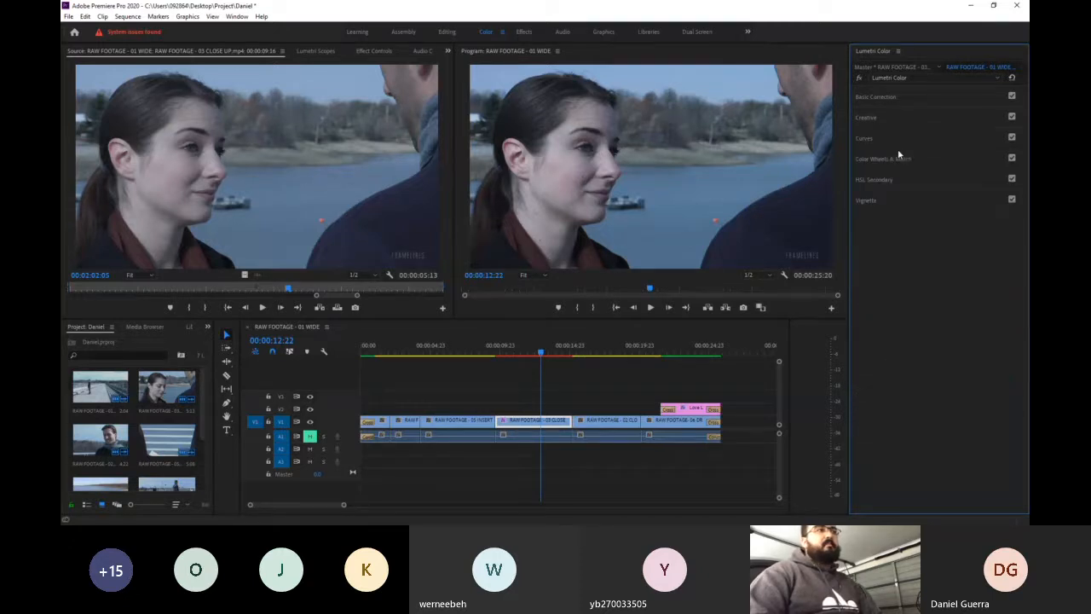
click(915, 159)
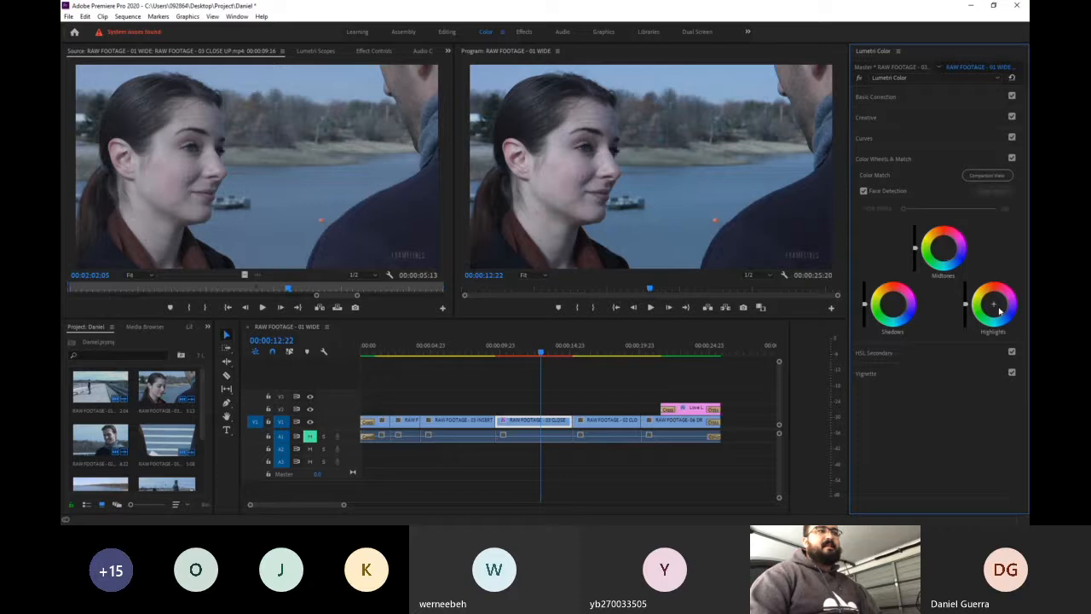
- Try a strong red tint on the Highlights color wheel and undo it
drag(993, 303, 995, 286)
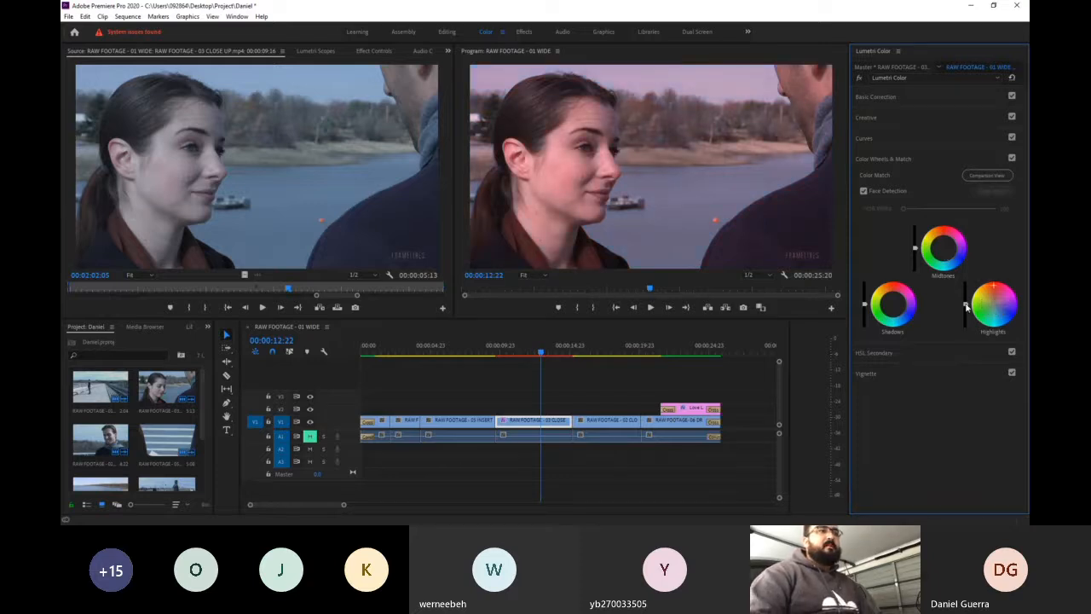
mouse_move(966, 304)
mouse_down()
mouse_move(966, 281)
mouse_move(966, 324)
mouse_move(966, 281)
mouse_move(966, 305)
mouse_up()
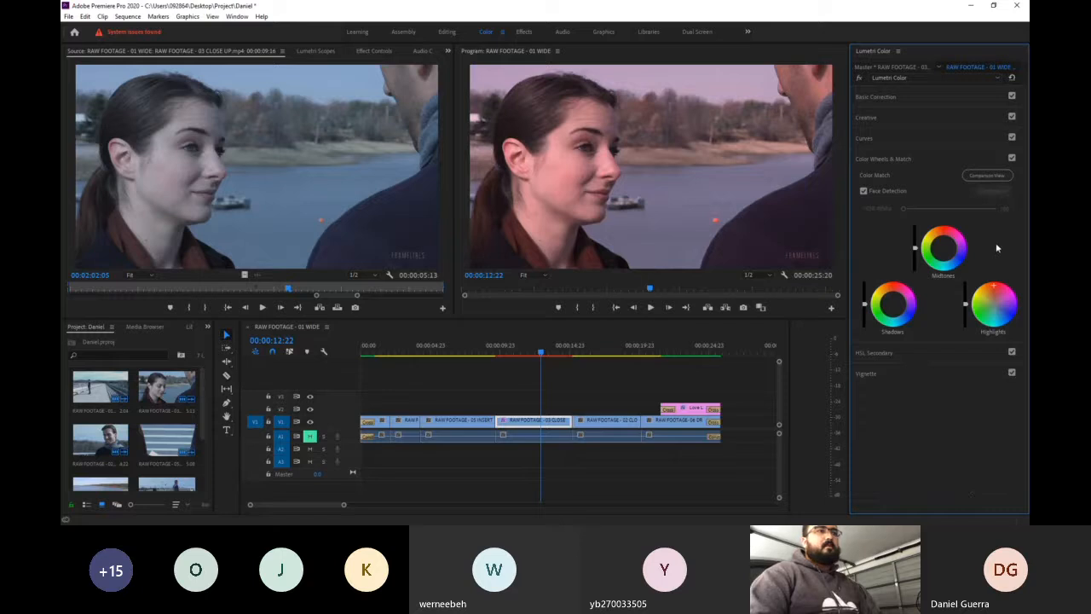
key(ctrl+z)
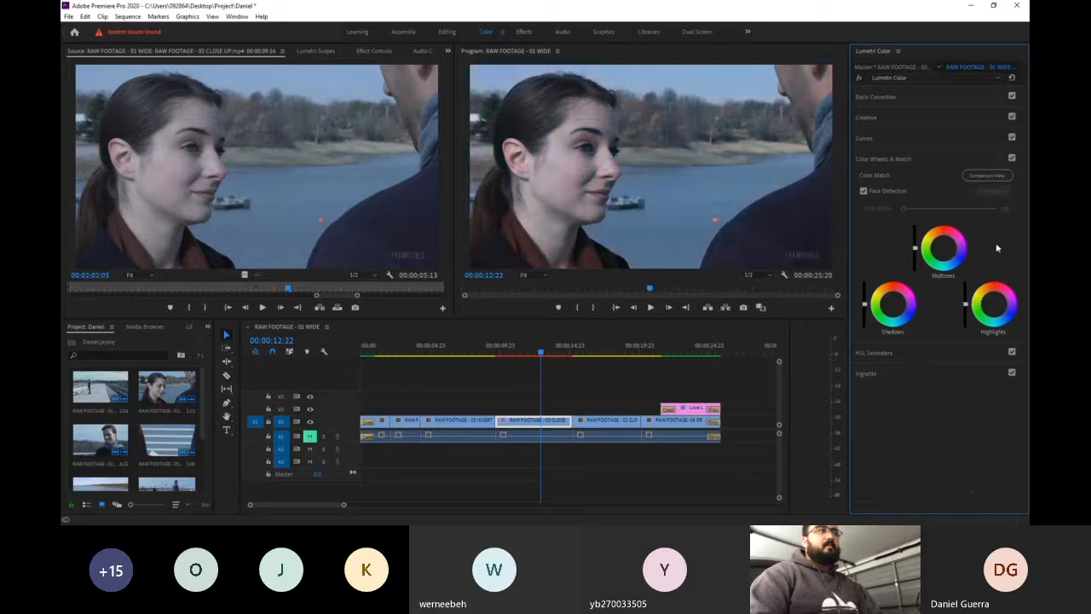
- Examine the key, refine and correction settings of the HSL Secondary section, and close the section
click(936, 160)
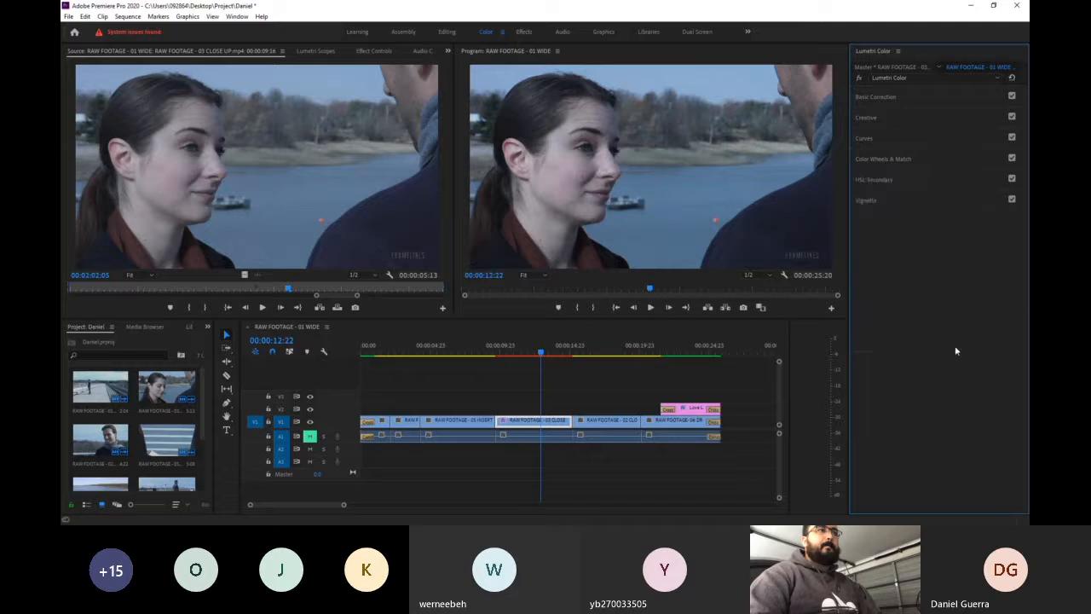
click(914, 184)
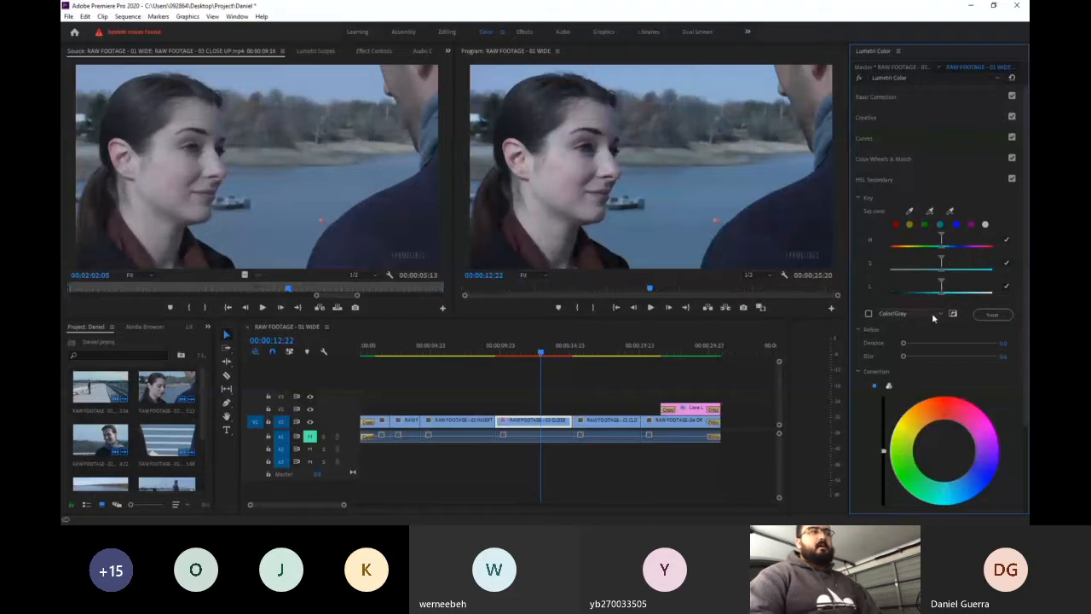
click(939, 177)
- Try the maximum Vignette amount on the close-up clip, and set the amount to its minimum for dark edges
click(903, 201)
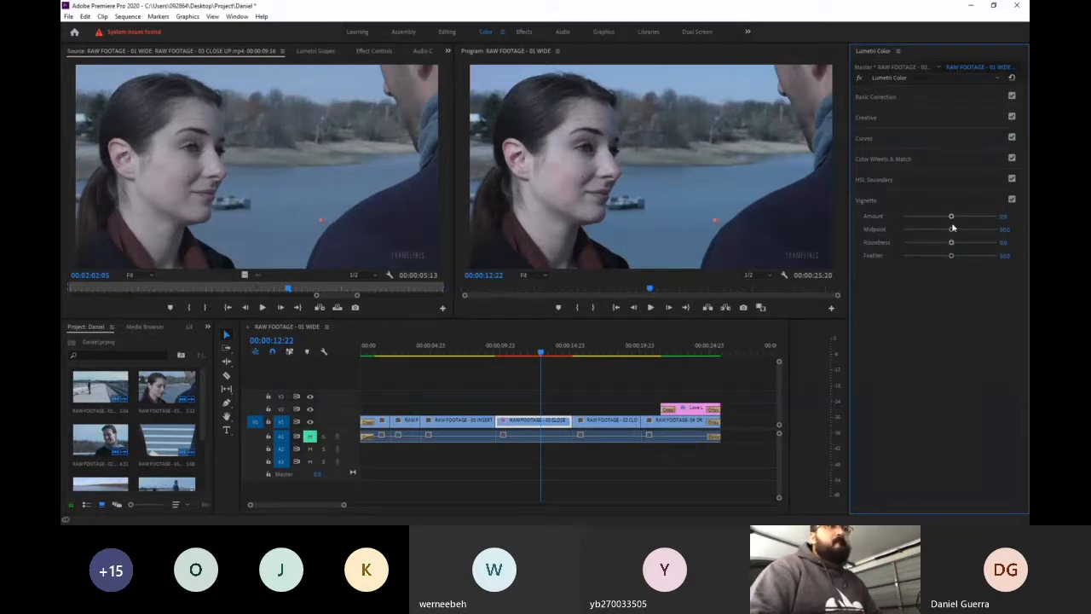
drag(952, 217, 996, 217)
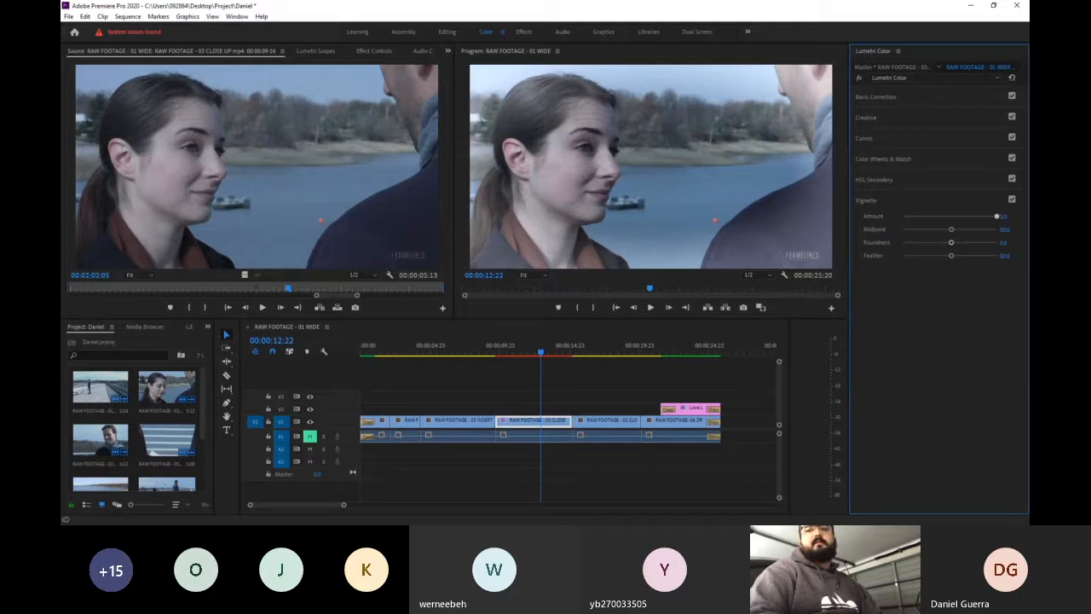
drag(997, 217, 814, 223)
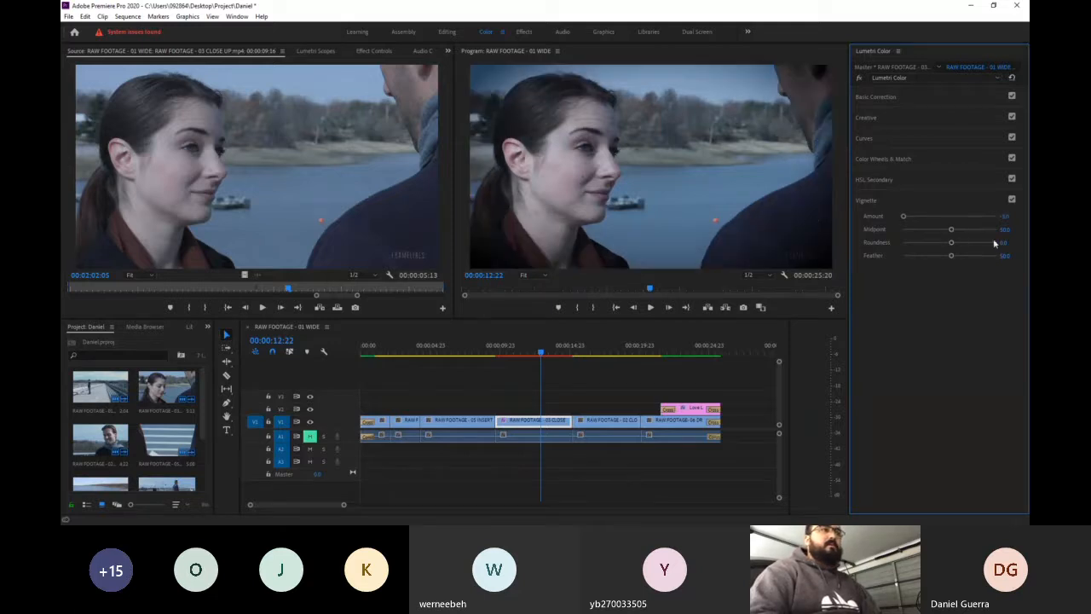
- Try the Vignette midpoint at 0, the roundness at 100 and the feather at 100, undoing each change before the following one
drag(952, 230, 827, 221)
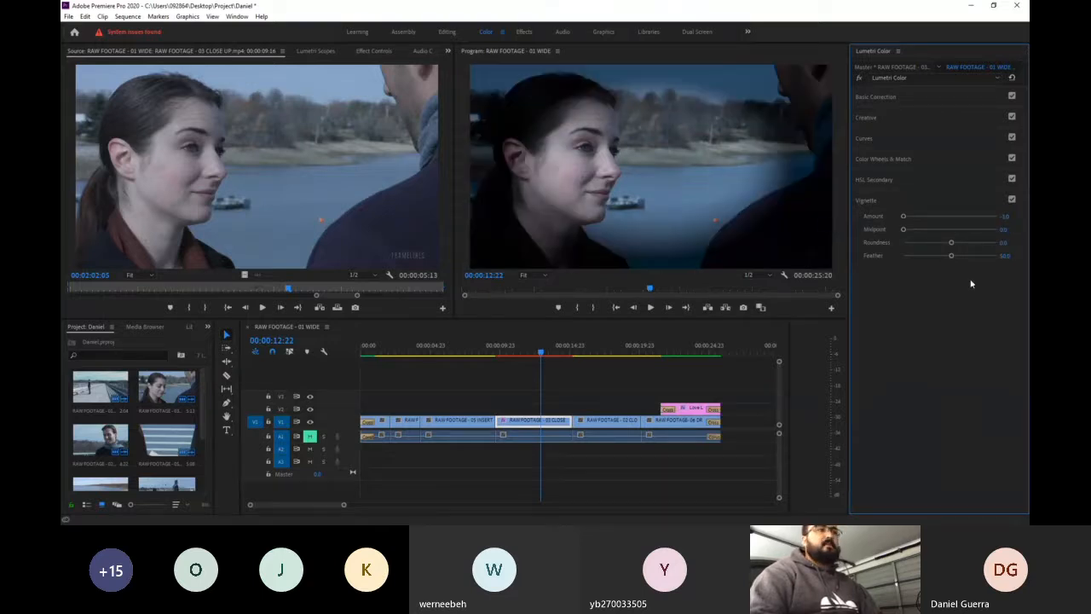
key(ctrl+z)
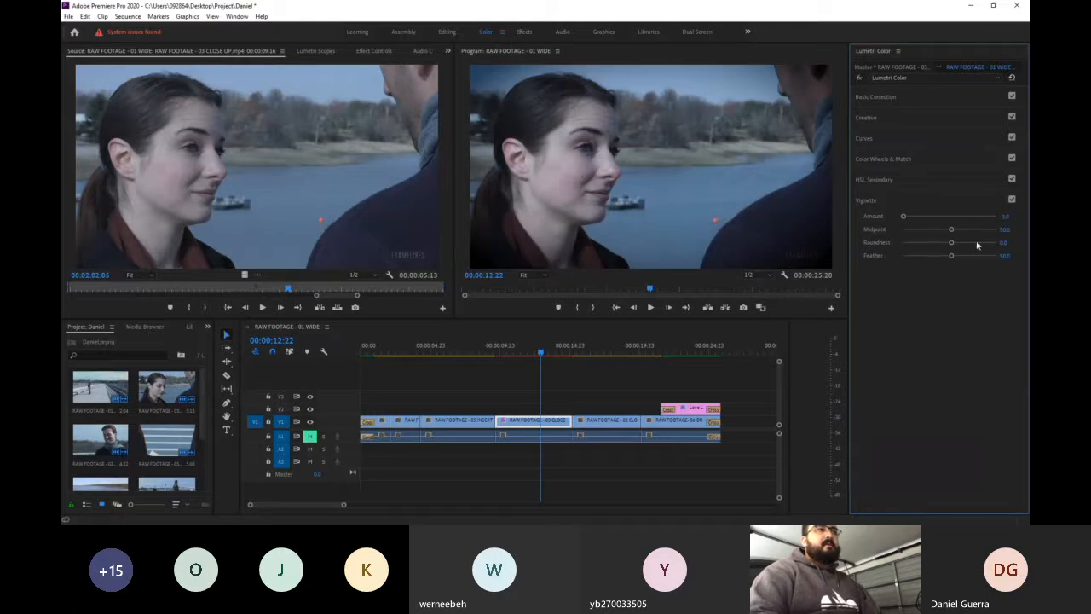
drag(914, 246, 1015, 247)
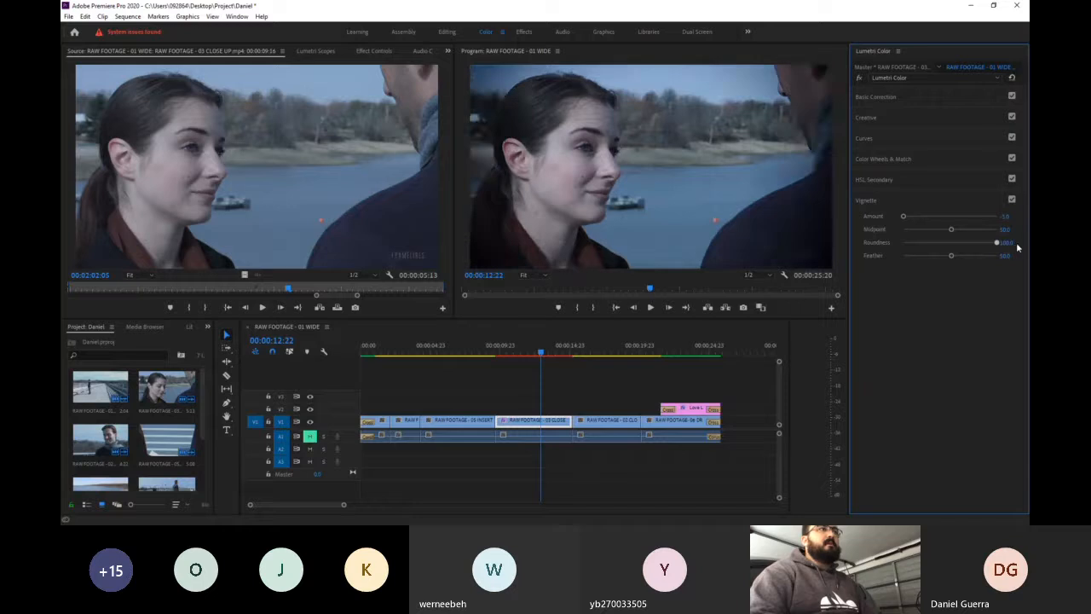
key(ctrl+z)
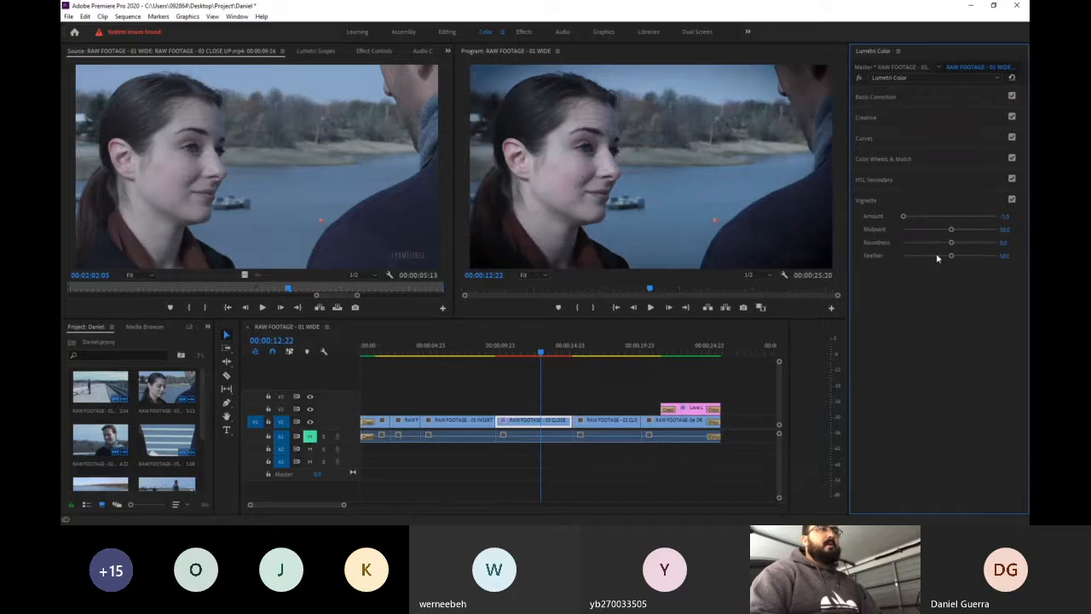
drag(951, 257, 997, 255)
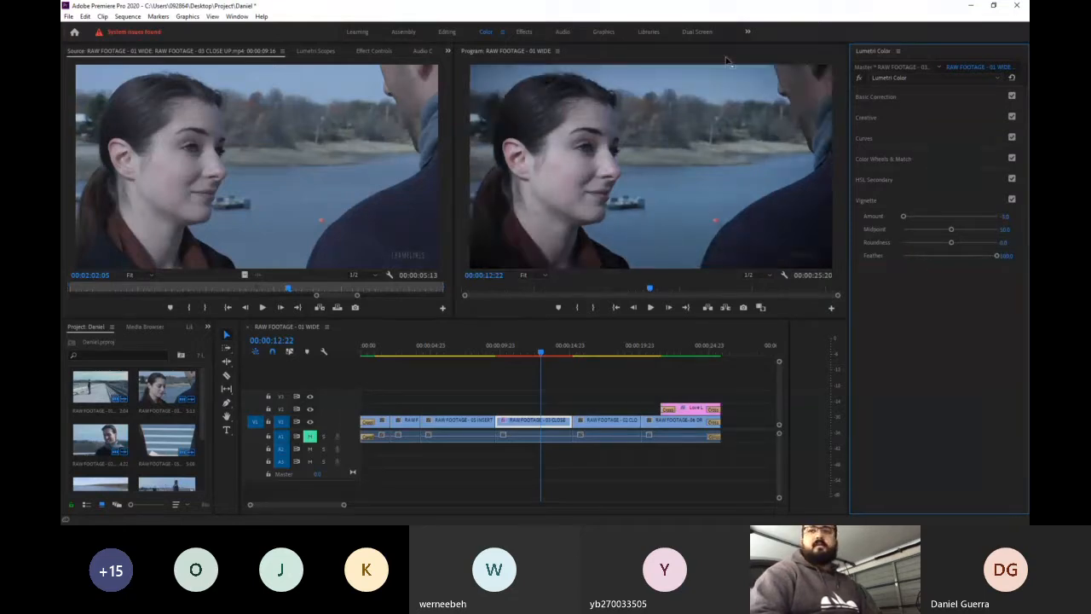
key(ctrl+z)
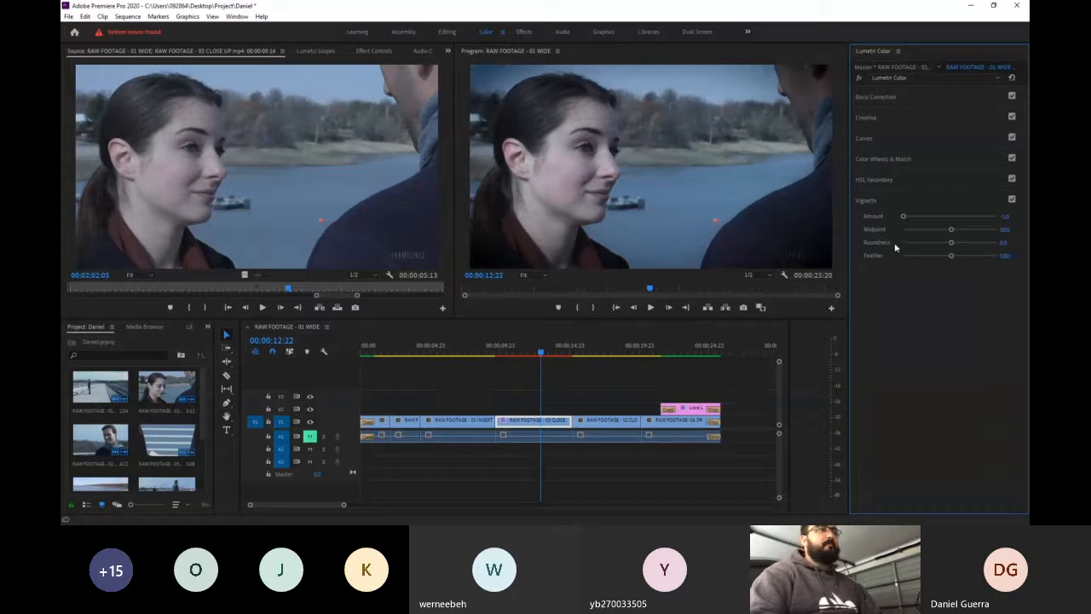
- Set the Vignette amount to 0 to remove the dark edges, and close the Vignette section
click(1005, 216)
text(0)
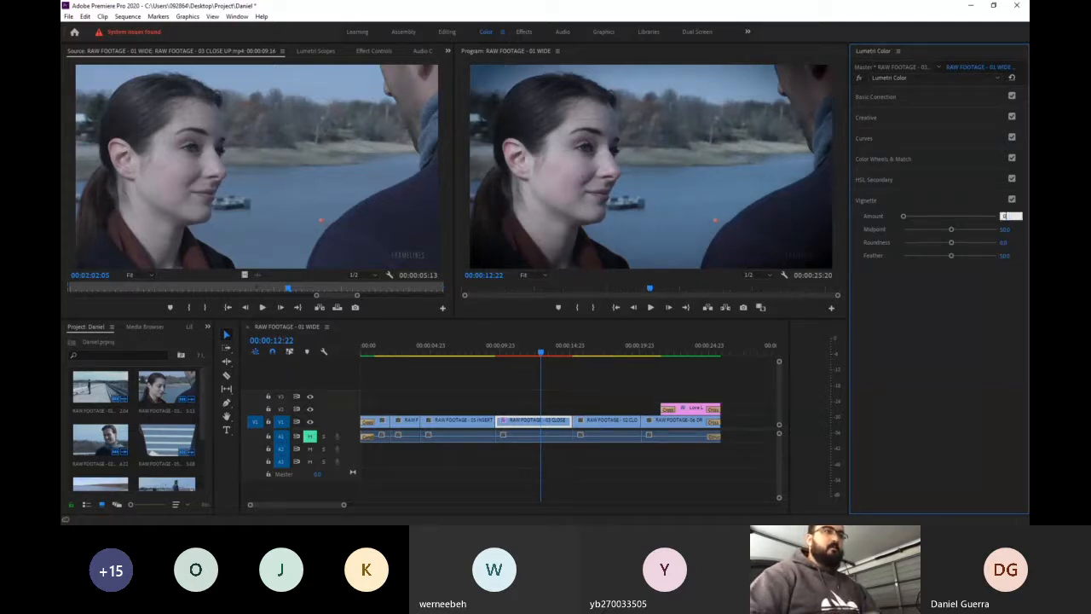
key(Return)
click(979, 200)
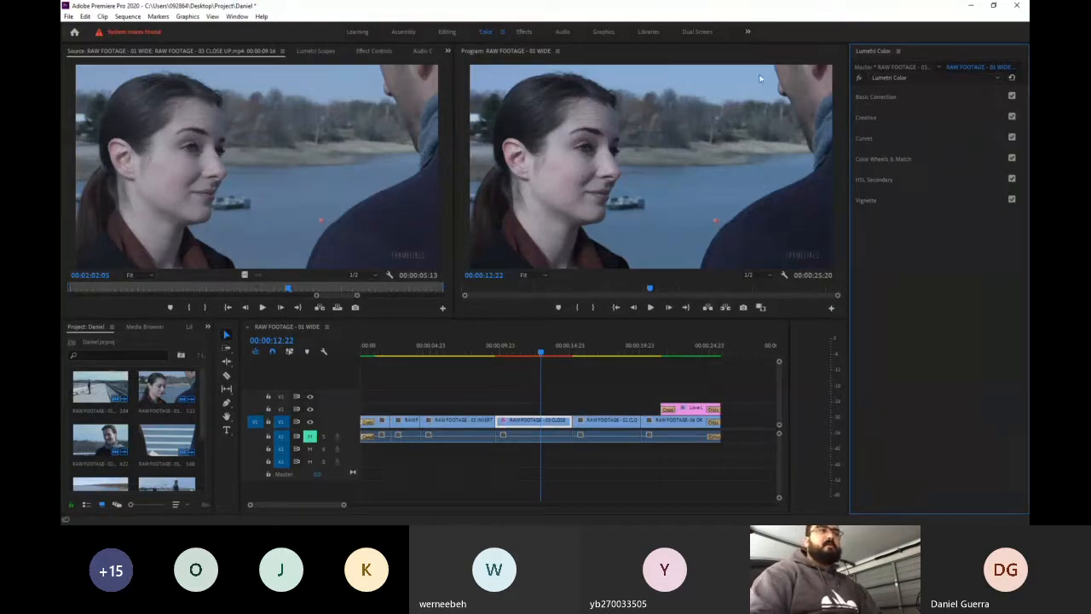
- Compare the close-up clip with the Curves adjustment disabled and enabled again, and close the Curves section
click(917, 141)
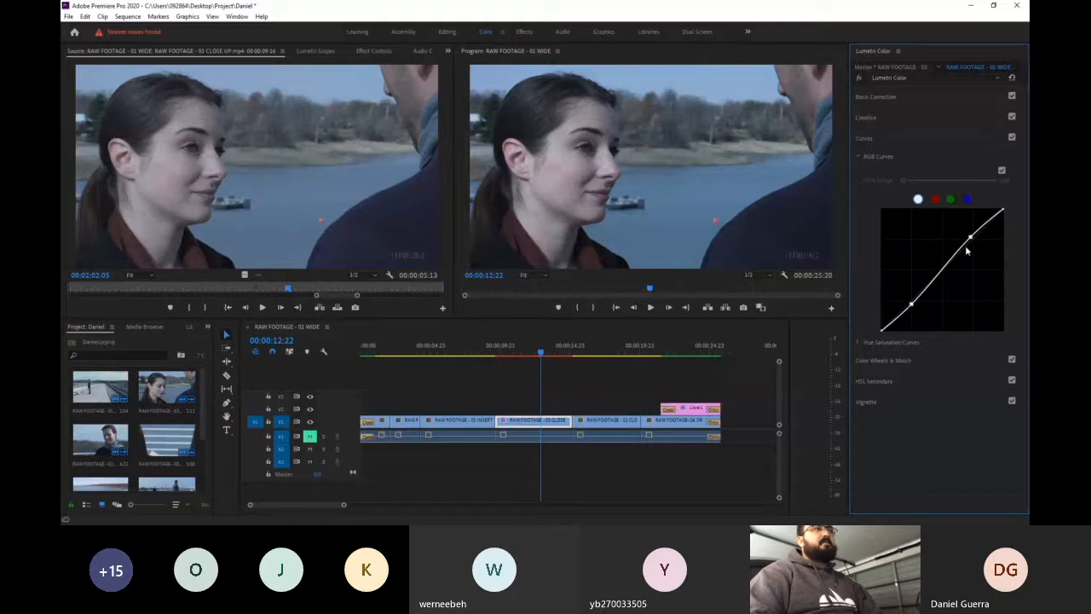
click(1012, 138)
click(1011, 138)
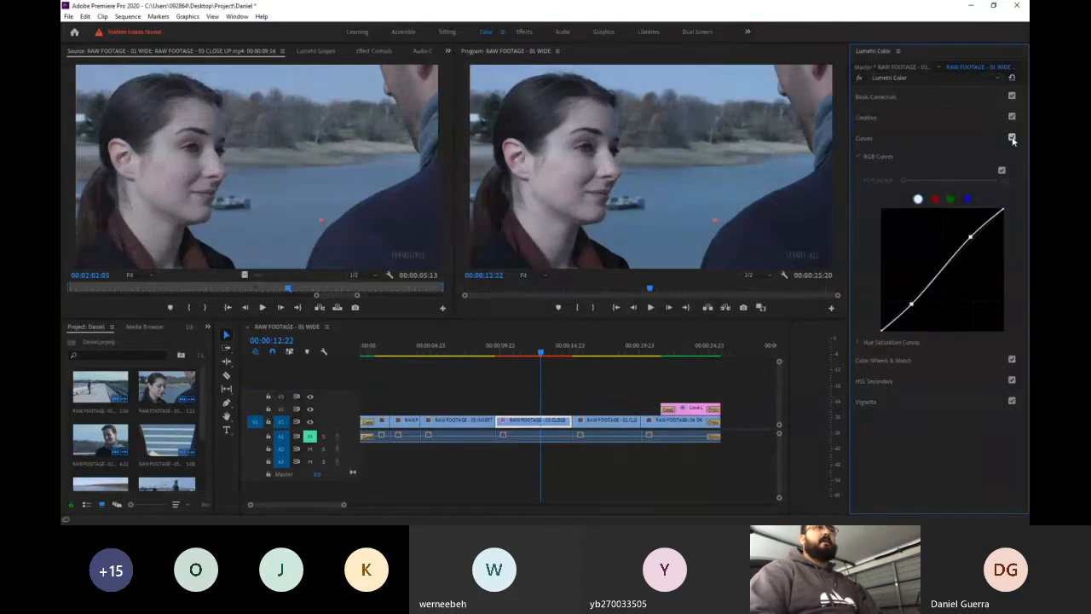
click(931, 143)
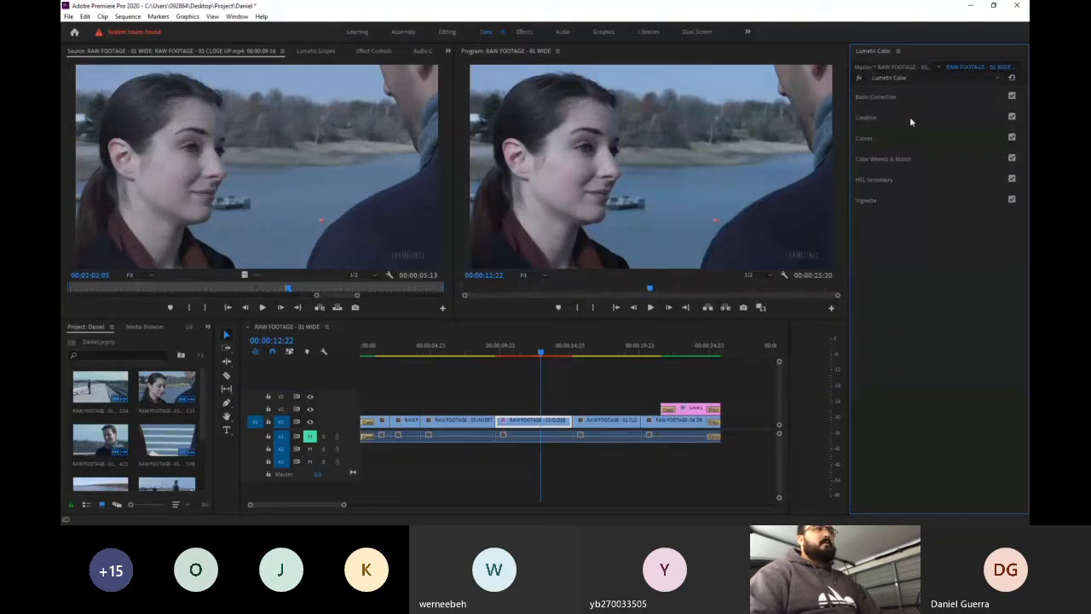
- Review the look and adjustment settings of the Creative section and the Basic Correction settings, leaving both sections closed
click(910, 119)
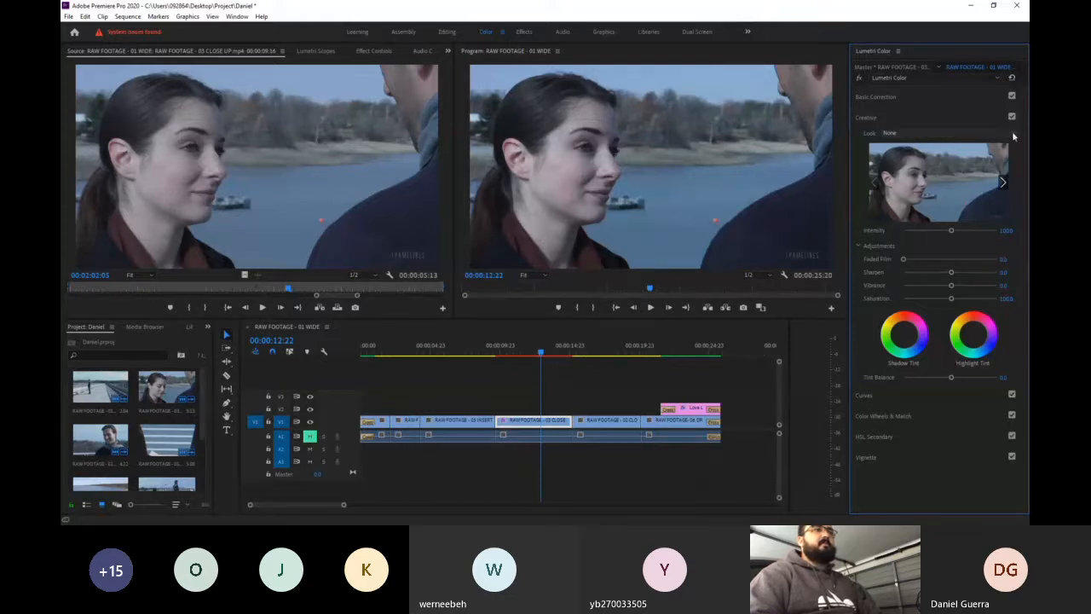
click(946, 122)
click(945, 120)
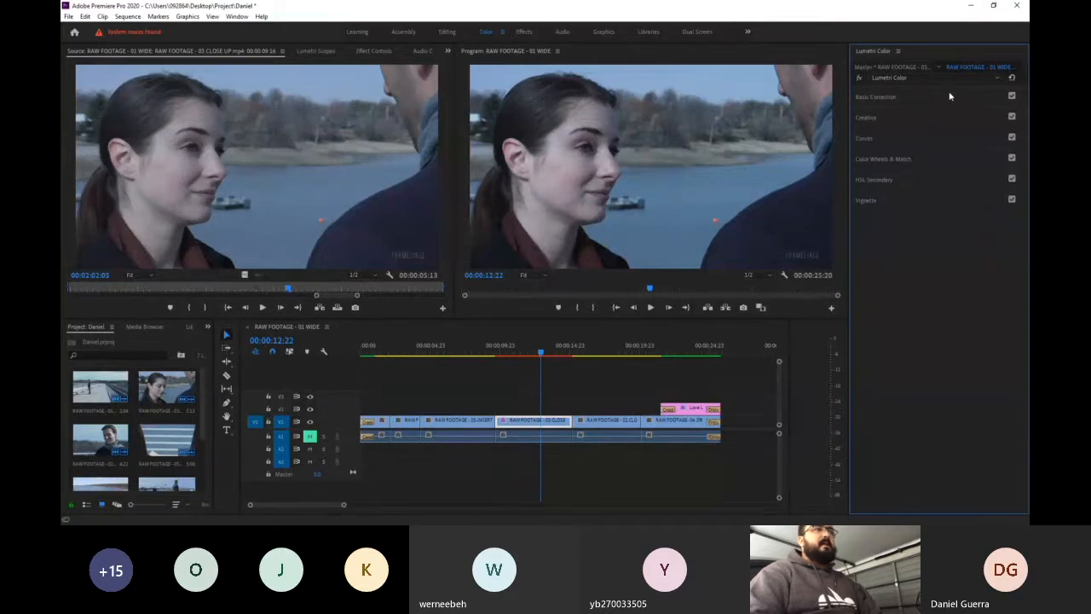
click(950, 97)
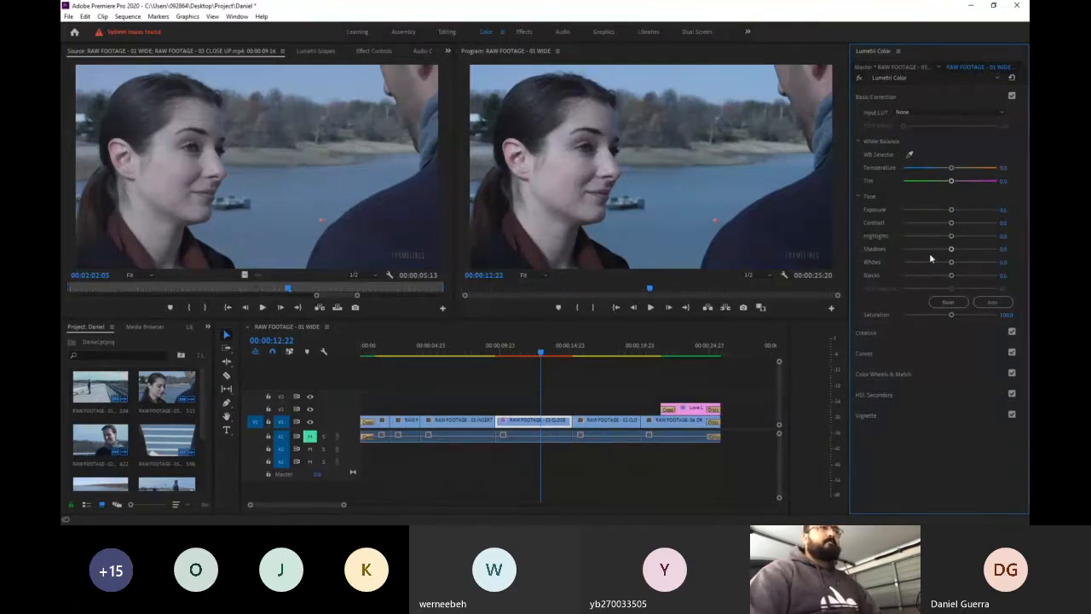
click(944, 99)
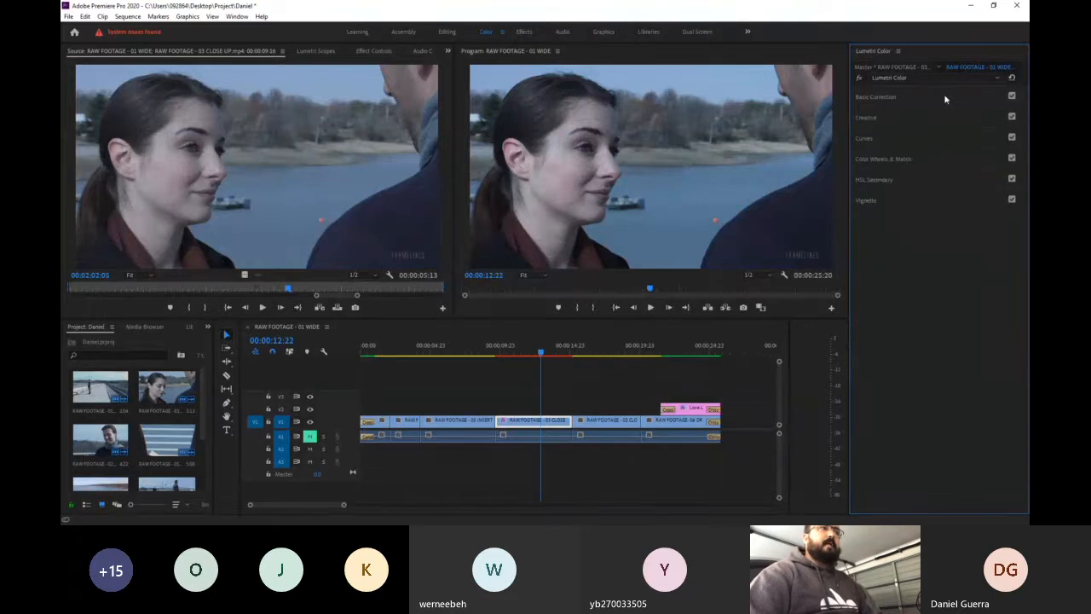